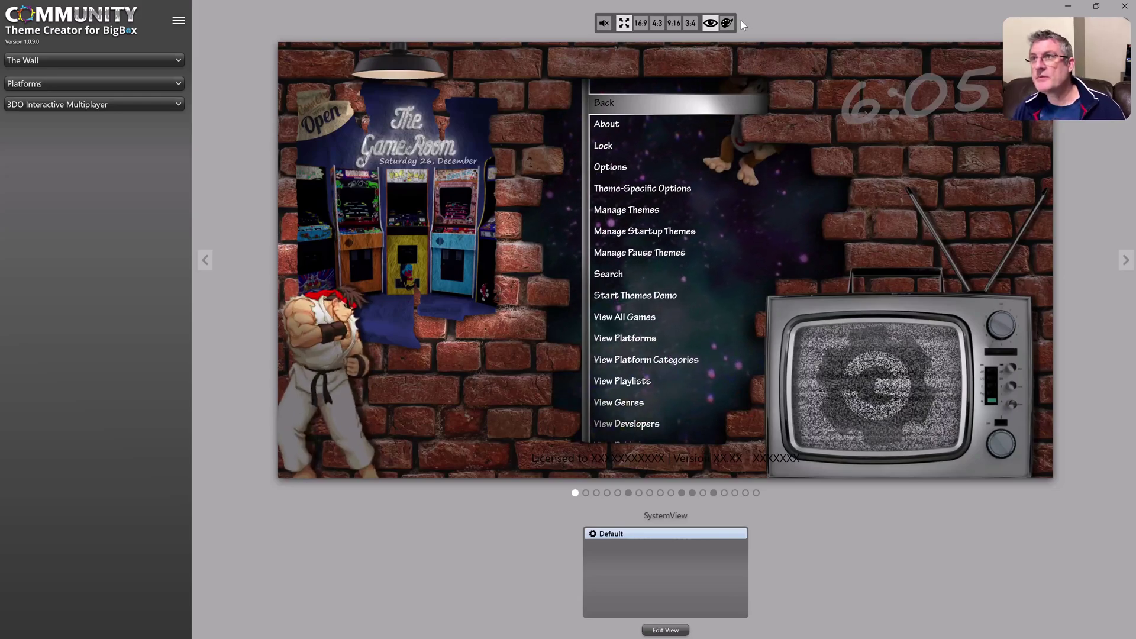
# - Load the Vertical Aspirations theme, preview its HorizontalWheel1GamesView and turn the preview audio on
pyautogui.click(79, 61)
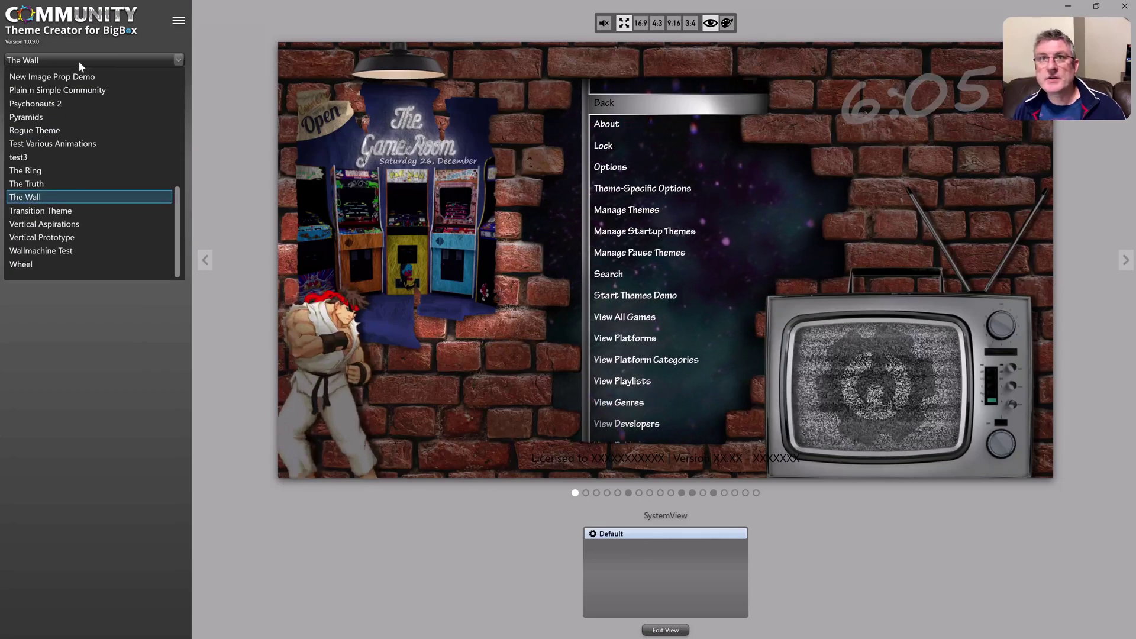
pyautogui.click(71, 225)
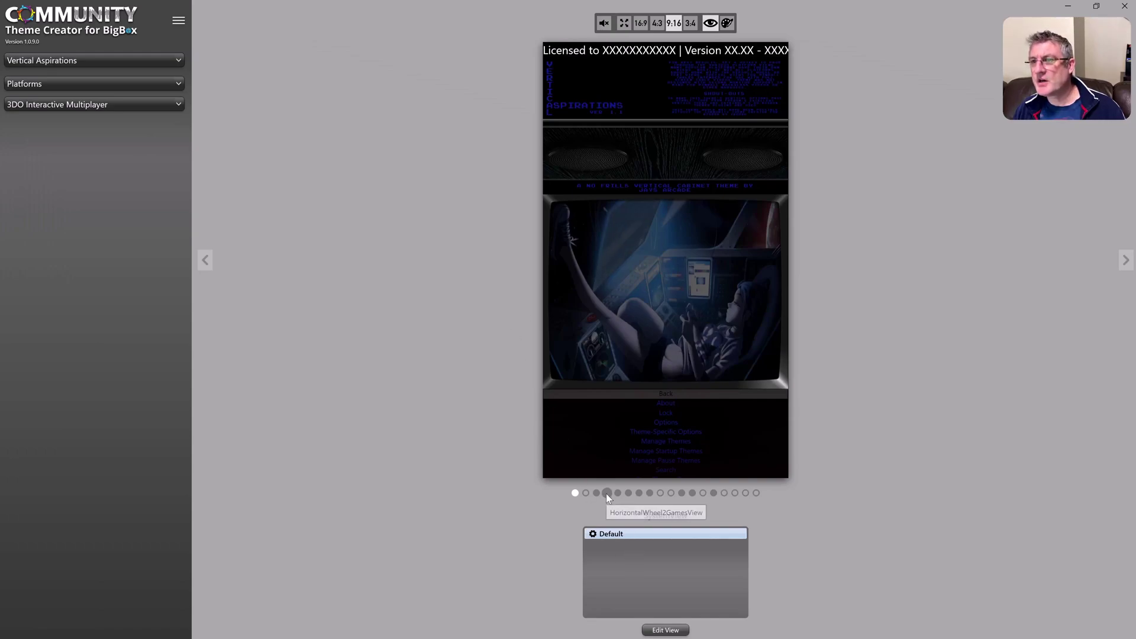
pyautogui.click(1127, 261)
pyautogui.click(598, 30)
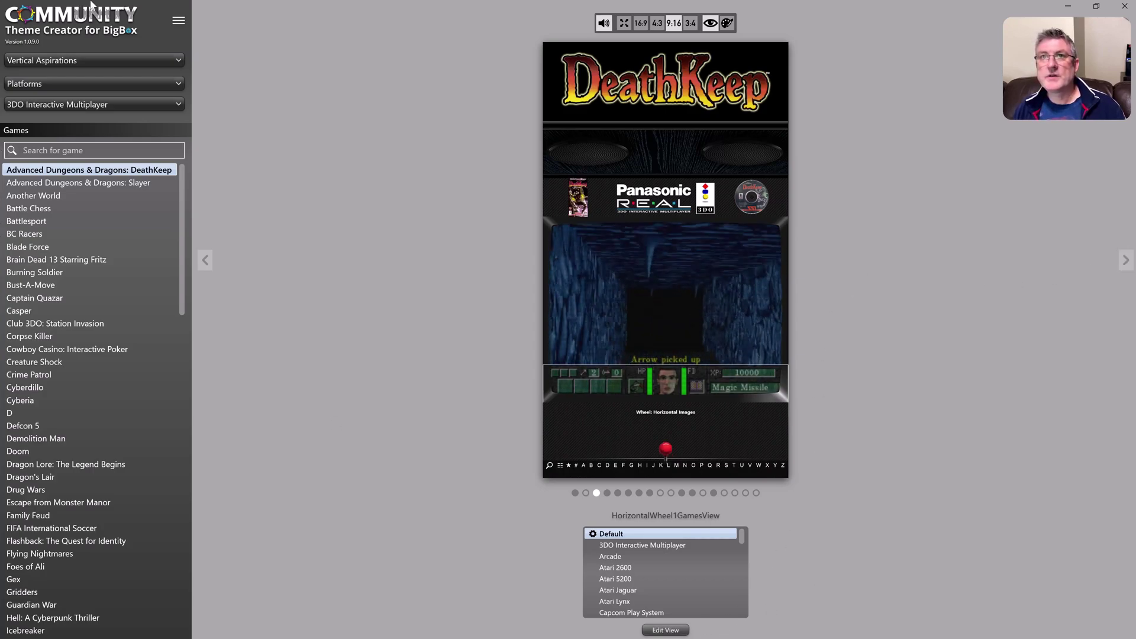
# - Load the Vertical Prototype theme and preview its HorizontalWheel1GamesView, PlatformWheel1FiltersView and TextGamesView
pyautogui.click(137, 59)
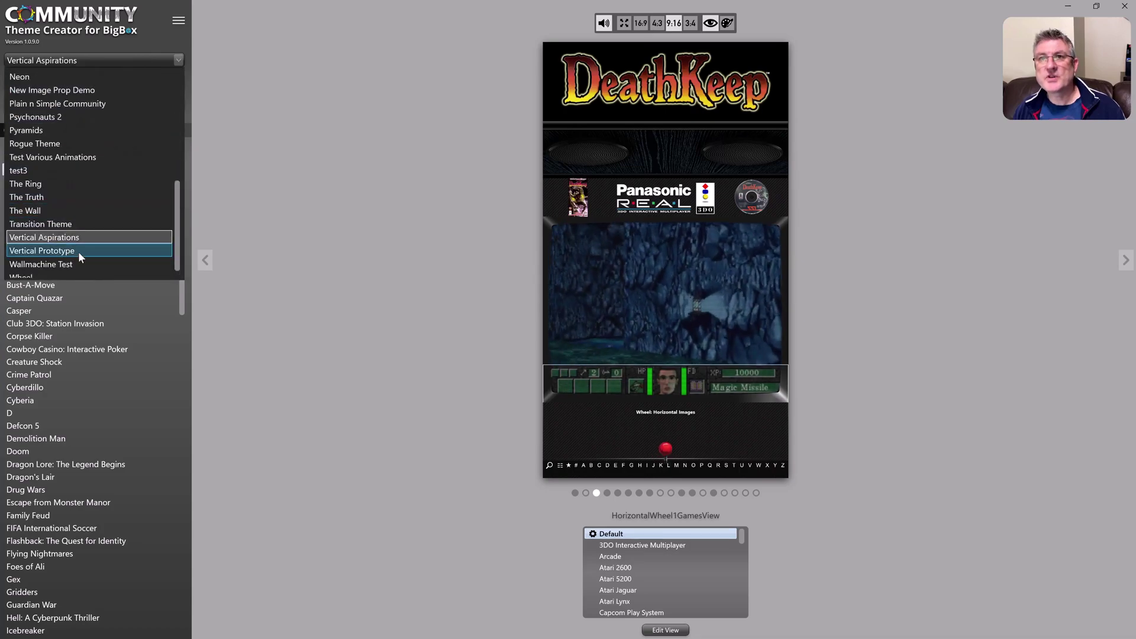
pyautogui.click(78, 251)
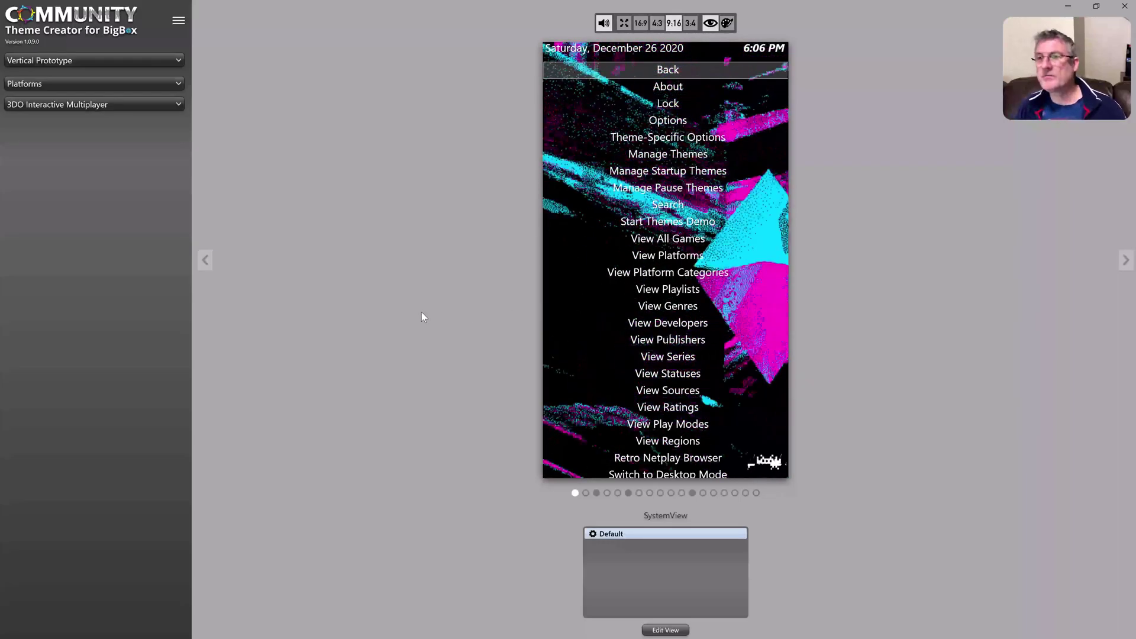
pyautogui.click(597, 493)
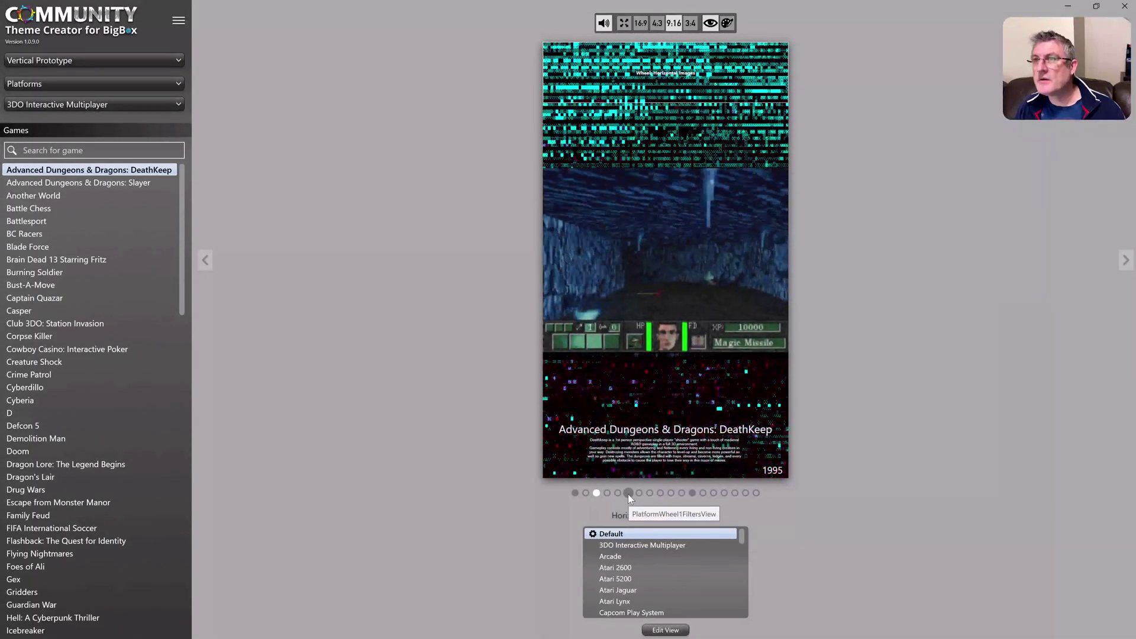
pyautogui.click(628, 494)
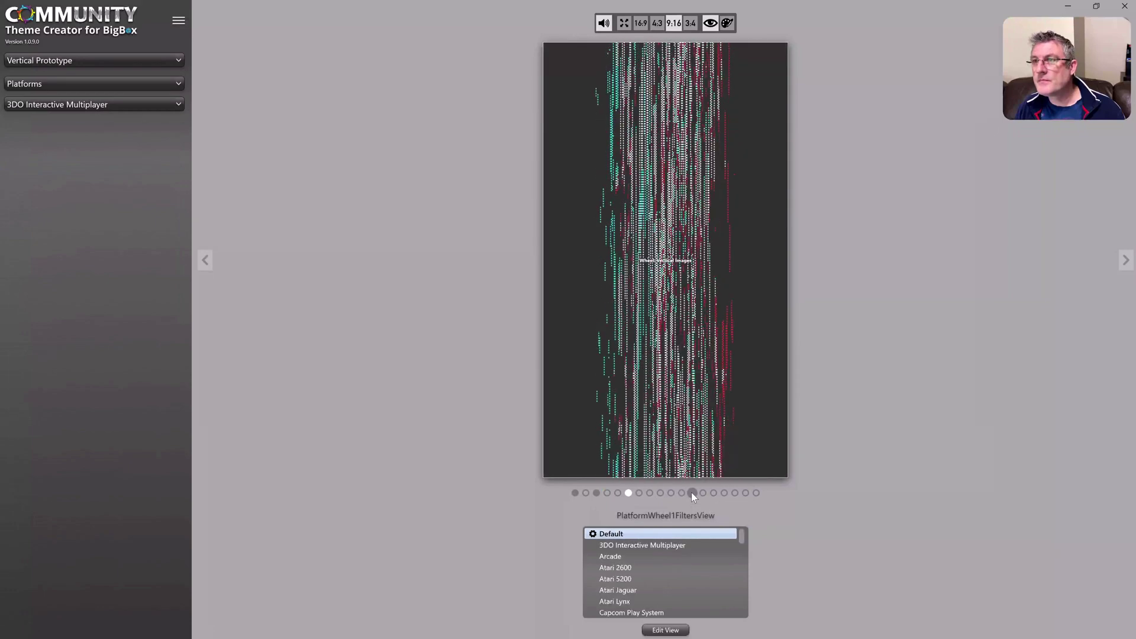
pyautogui.click(692, 494)
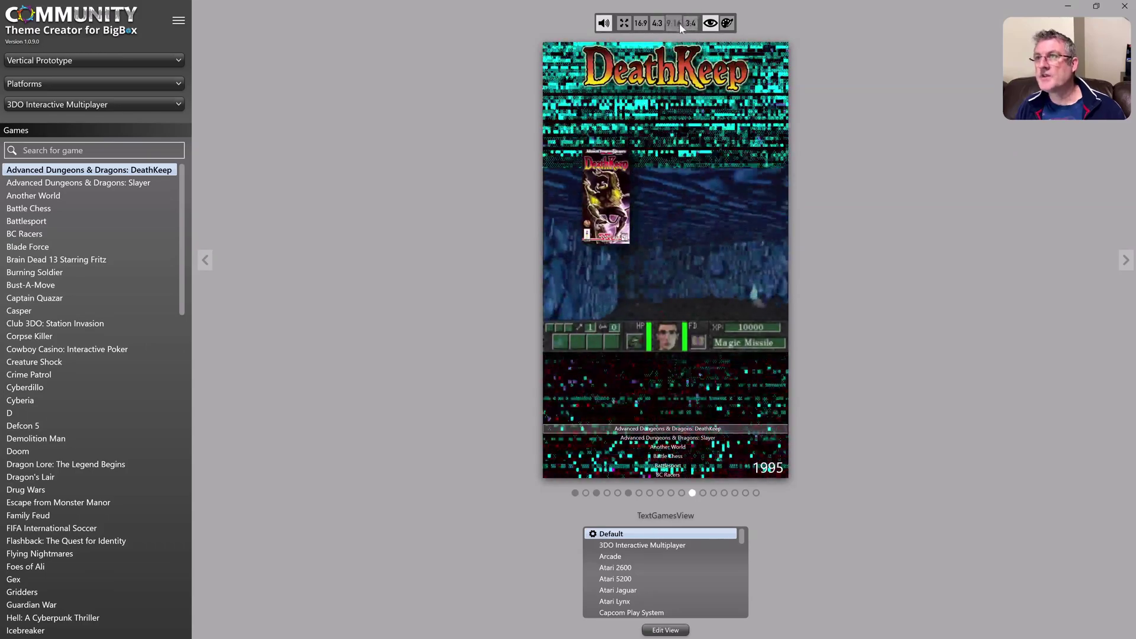
# - Open the Vertical Prototype theme's TextGamesView for editing, reposition the UI Elements panel and discard the view without saving
pyautogui.click(662, 630)
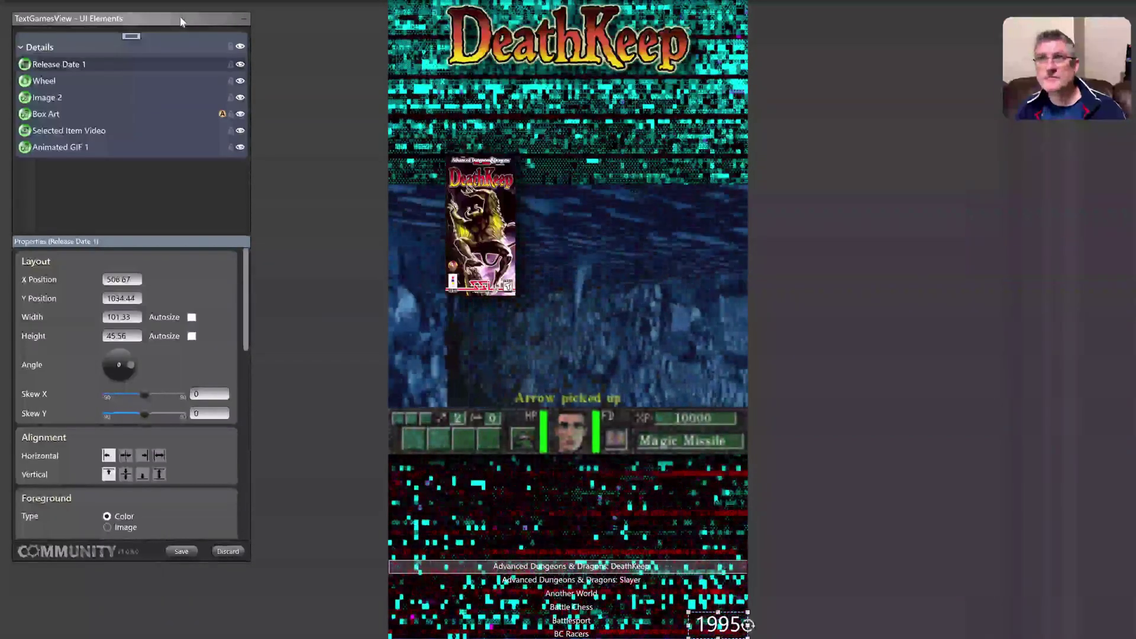
pyautogui.moveTo(181, 20); pyautogui.dragTo(196, 49)
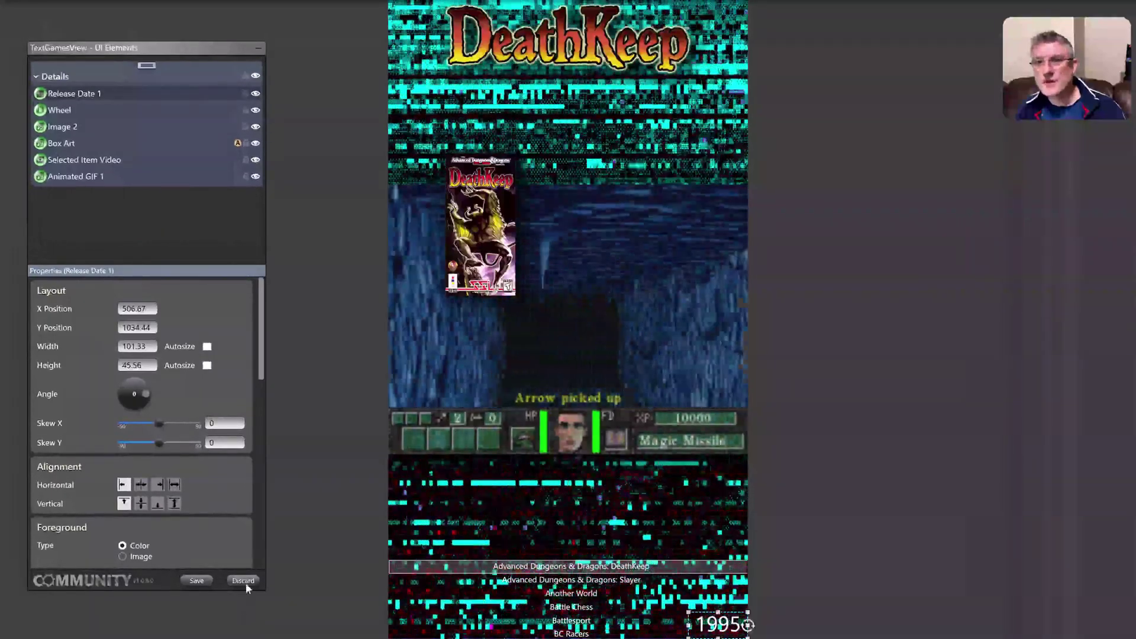
pyautogui.click(243, 581)
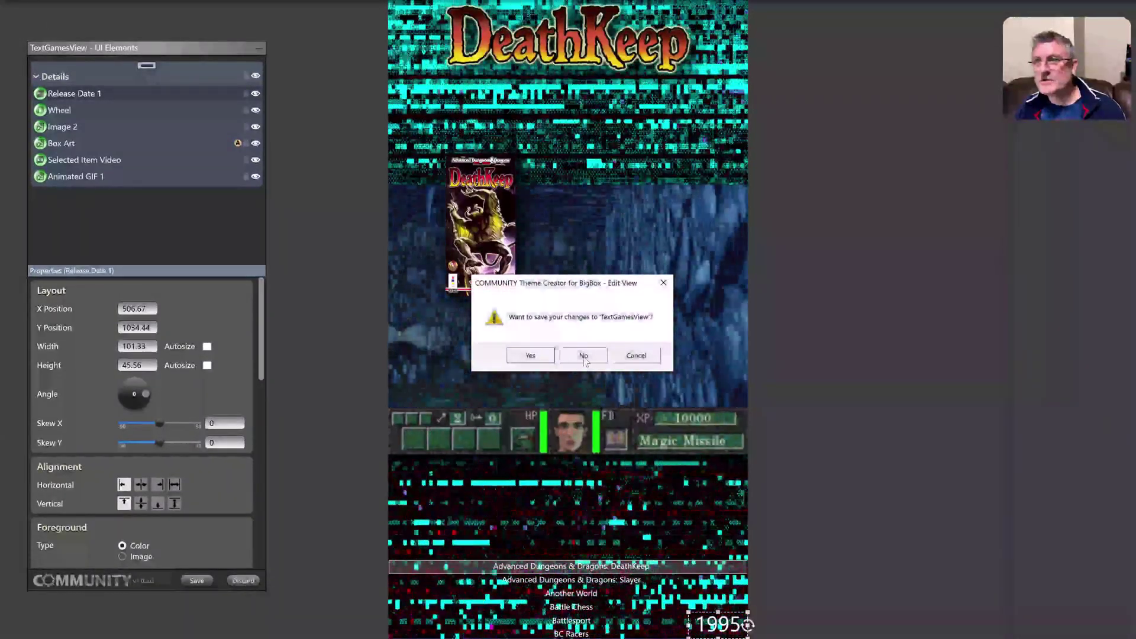
pyautogui.click(579, 355)
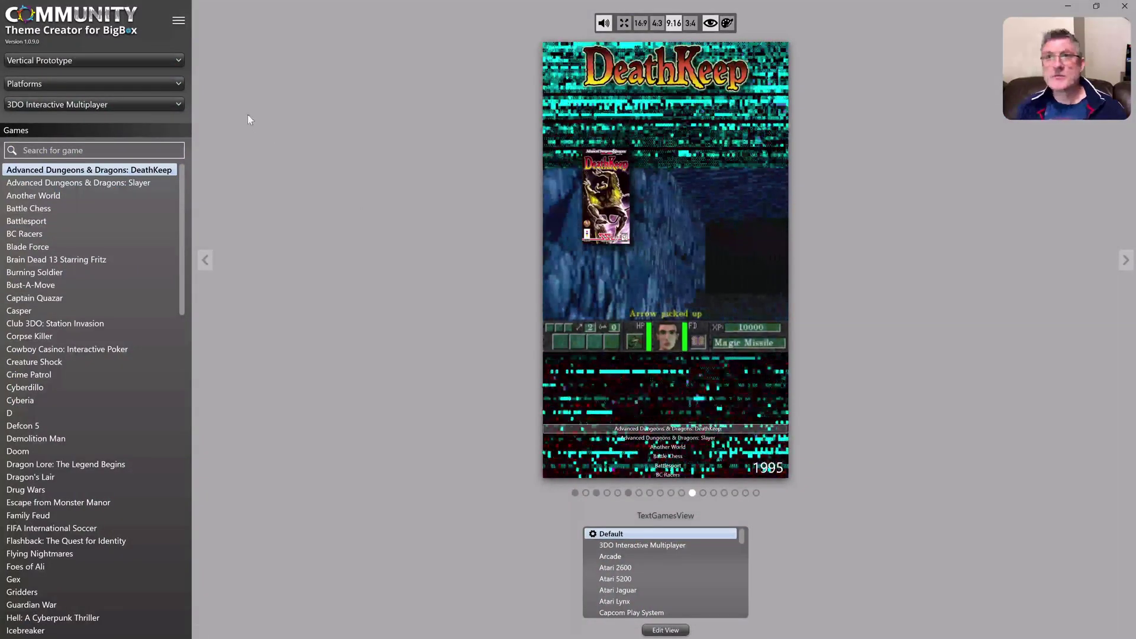
# - Load The Wall theme and preview its WheelGamesView
pyautogui.click(100, 59)
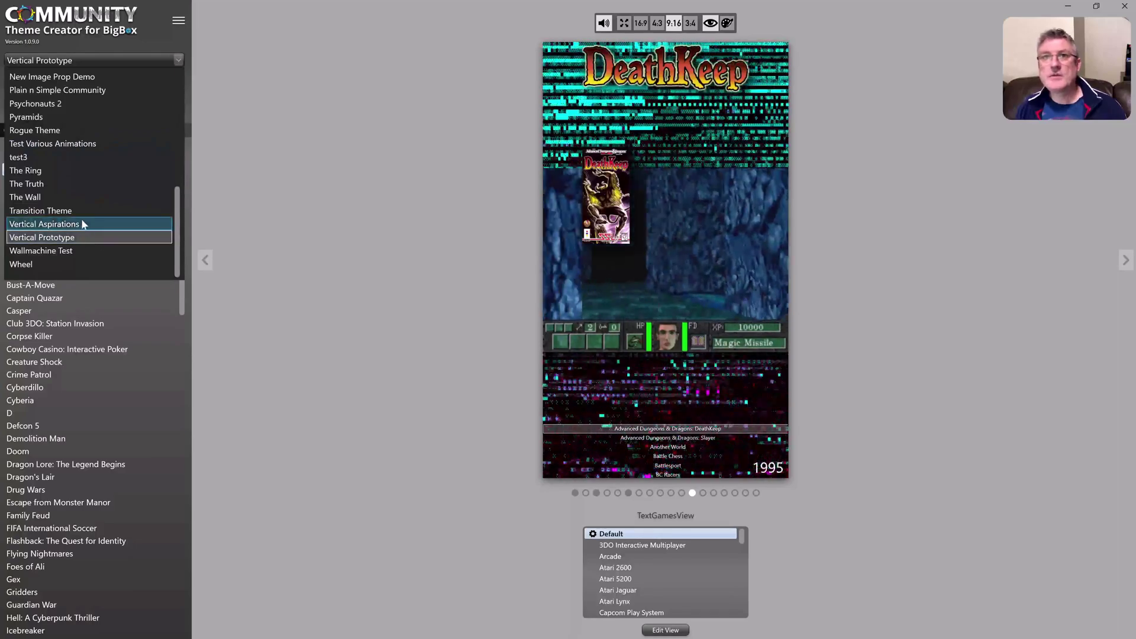
pyautogui.click(78, 198)
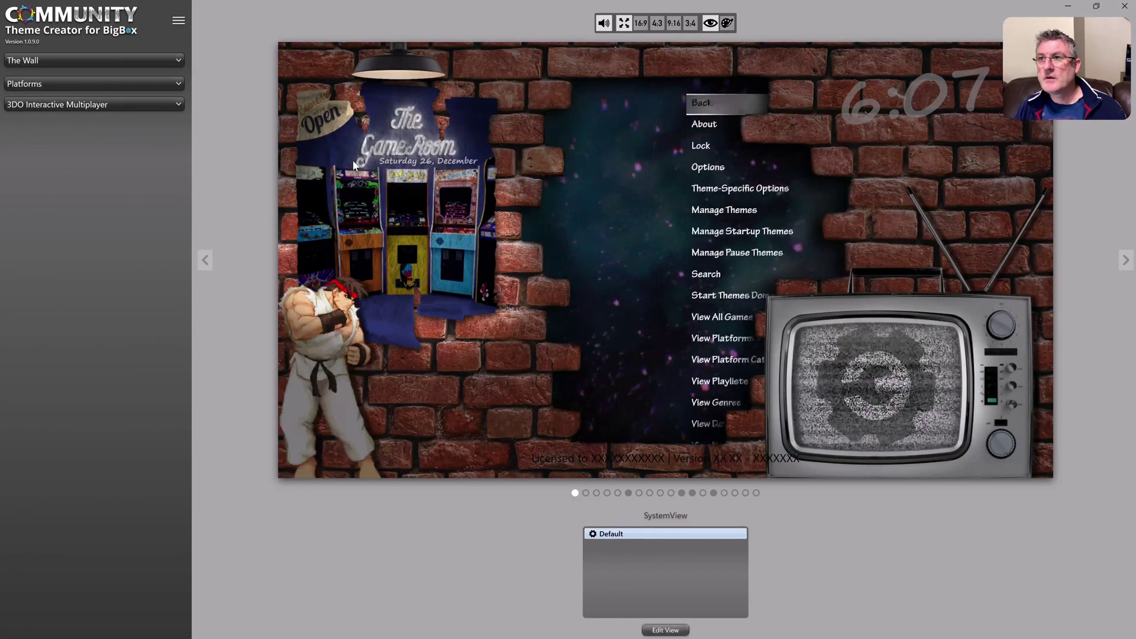
pyautogui.click(713, 493)
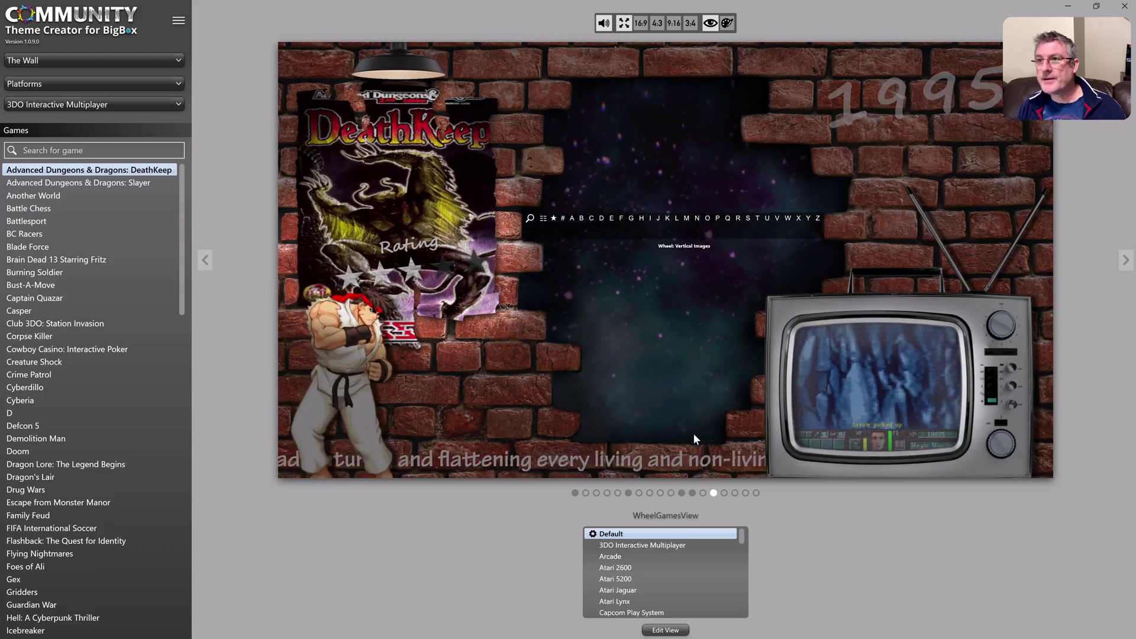
# - Open the unused Wheel3GamesView of The Wall for editing and leave the editor again through Discard
pyautogui.click(735, 493)
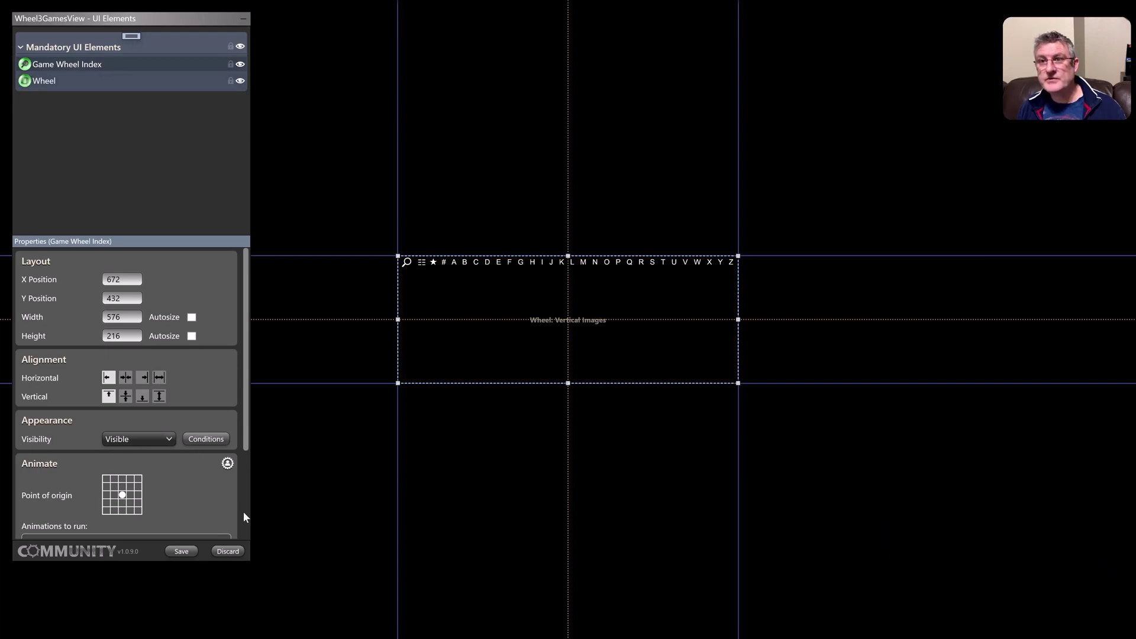
pyautogui.click(228, 552)
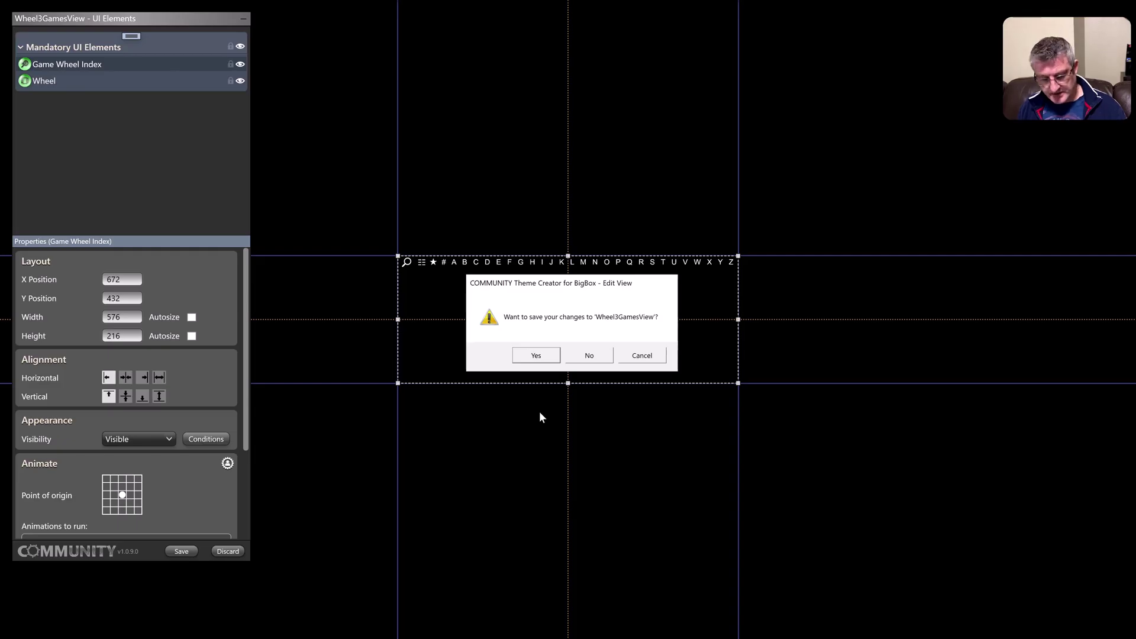
pyautogui.press('Return')
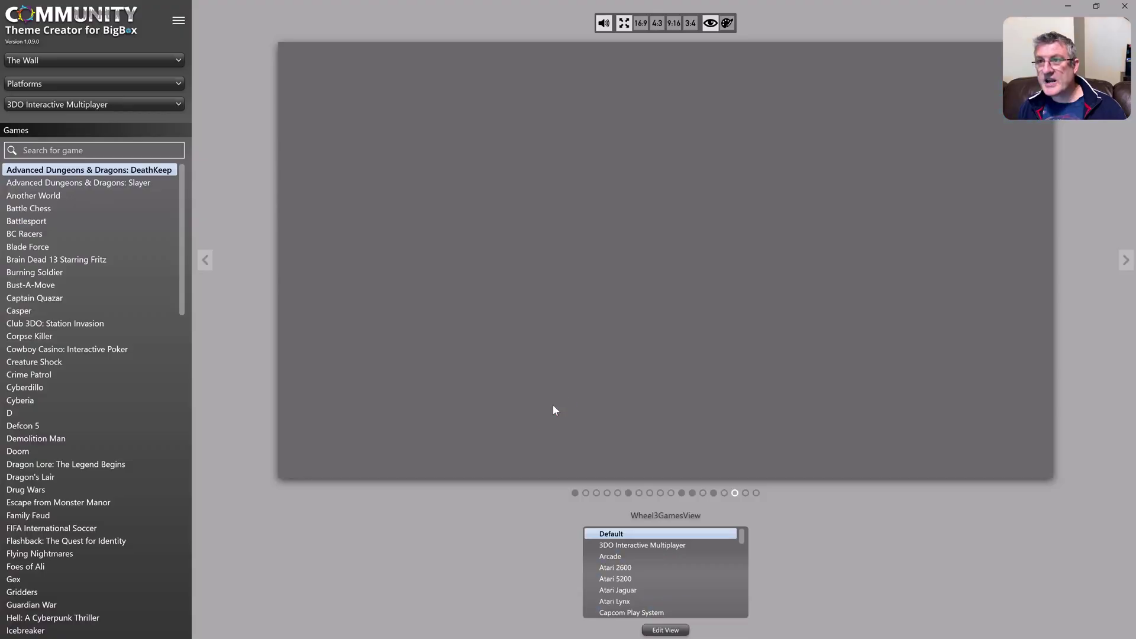
# - Reopen Wheel3GamesView for editing, dismiss the Game Wheel Index and Wheel notifications and reposition the UI Elements panel
pyautogui.click(670, 628)
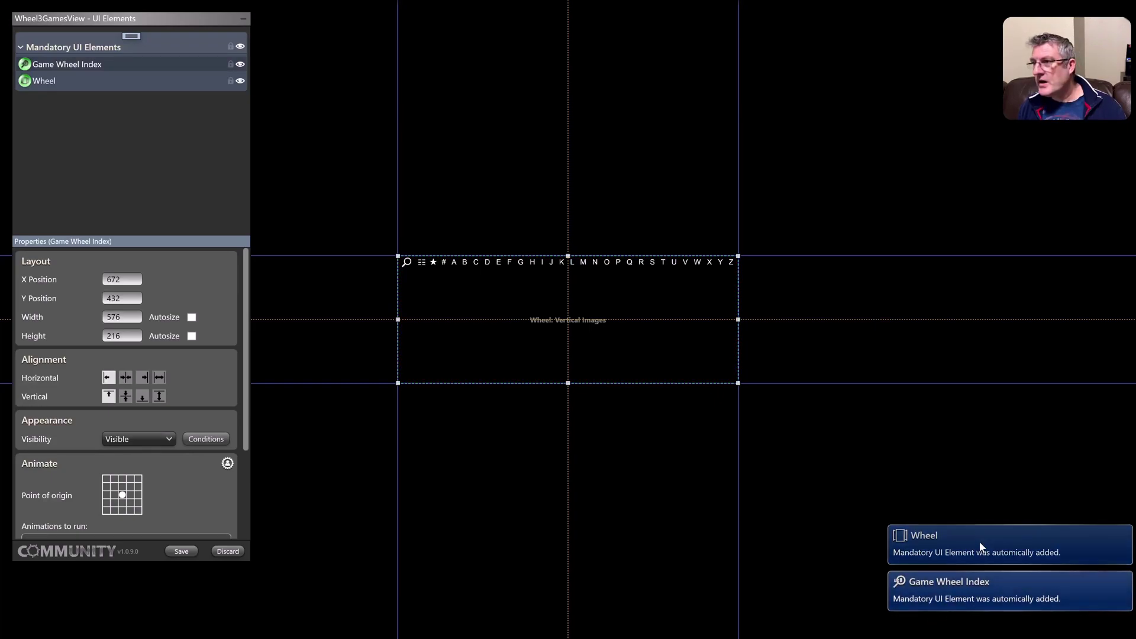
pyautogui.click(996, 591)
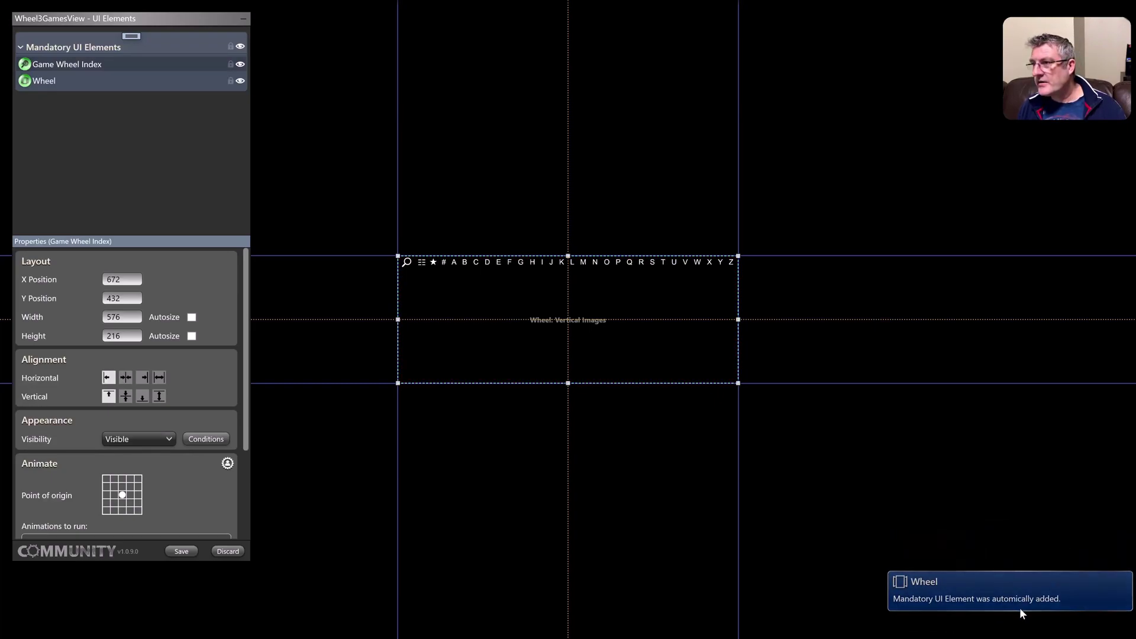
pyautogui.click(1025, 601)
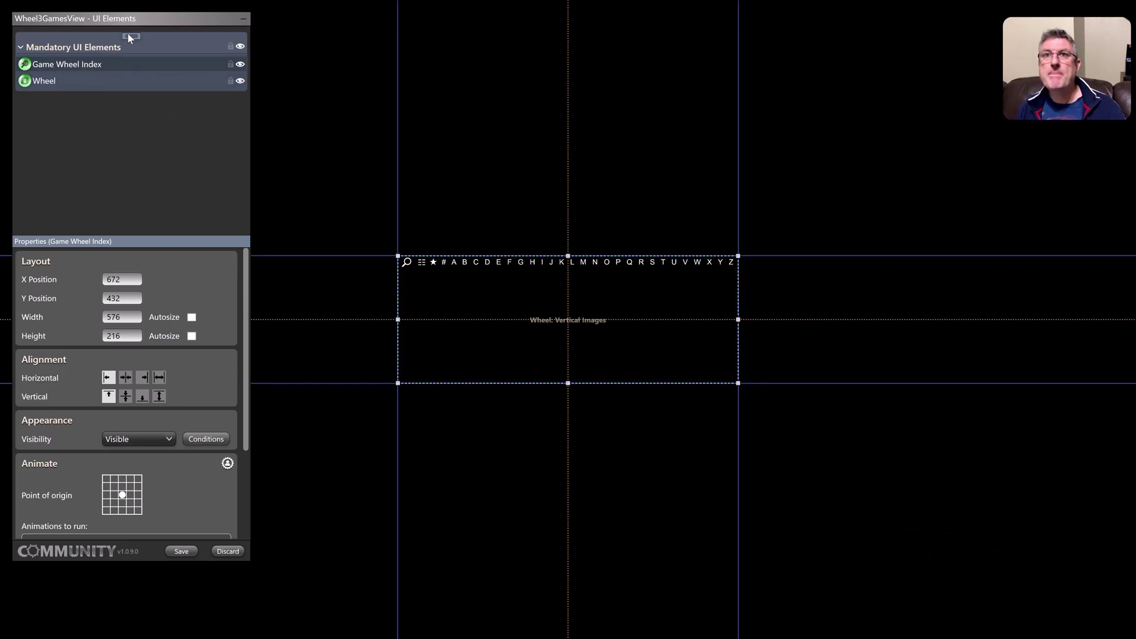
pyautogui.moveTo(128, 23); pyautogui.dragTo(149, 68)
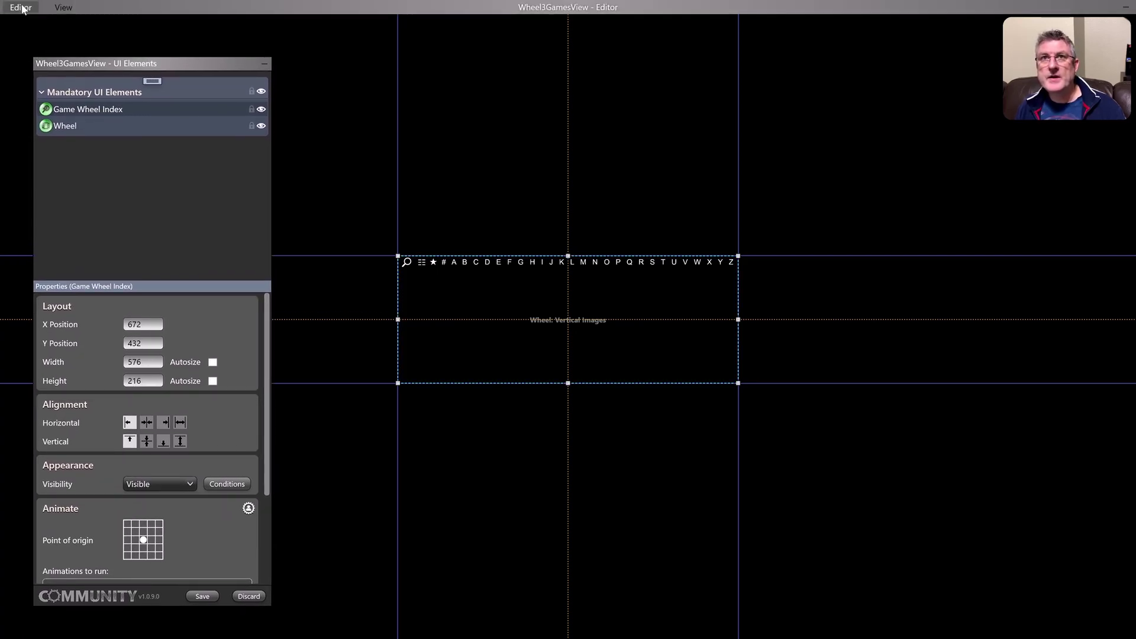
# - Review the Editor options for Wheel3GamesView and discard the view without saving
pyautogui.click(21, 7)
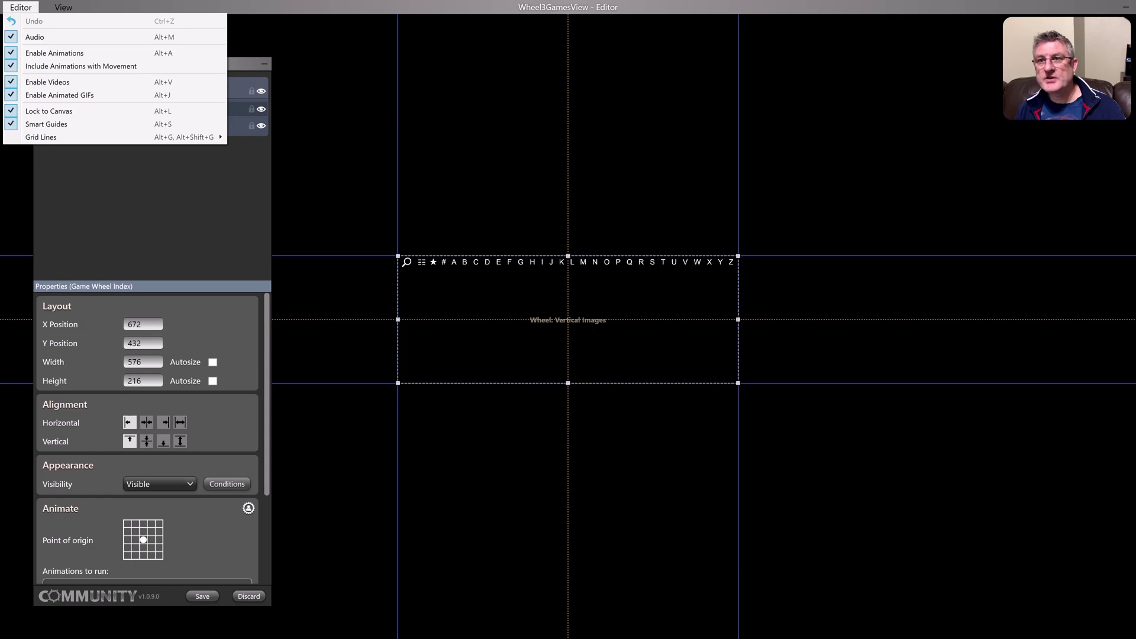
pyautogui.click(248, 596)
pyautogui.click(594, 358)
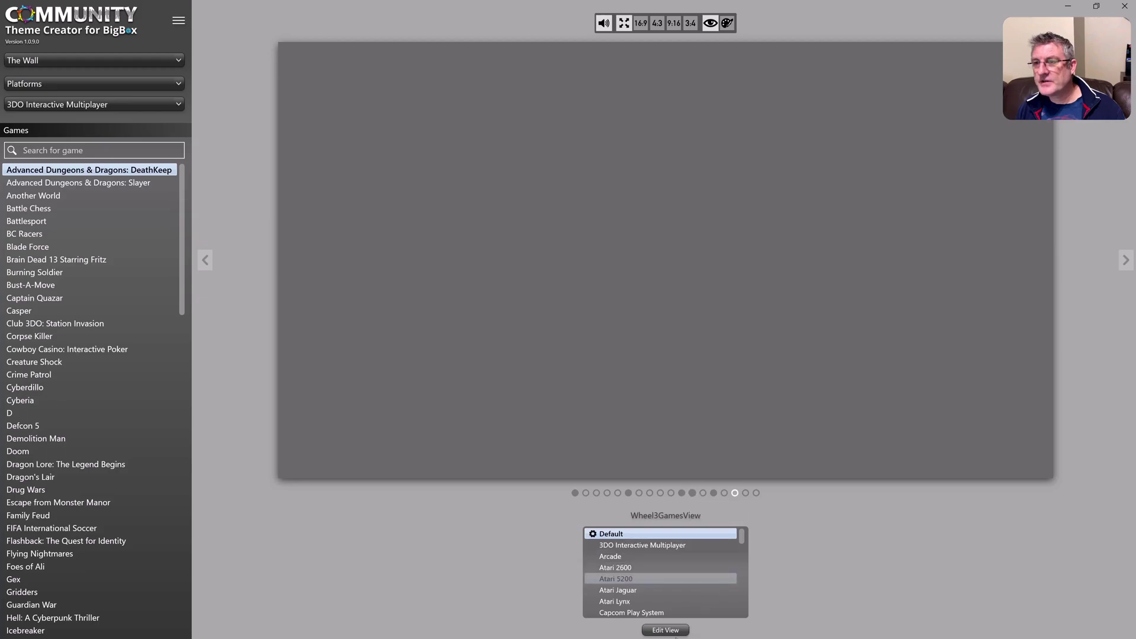
# - Open The Wall's TextGamesView for editing, move the UI Elements panel aside and review the available Editor options
pyautogui.click(675, 631)
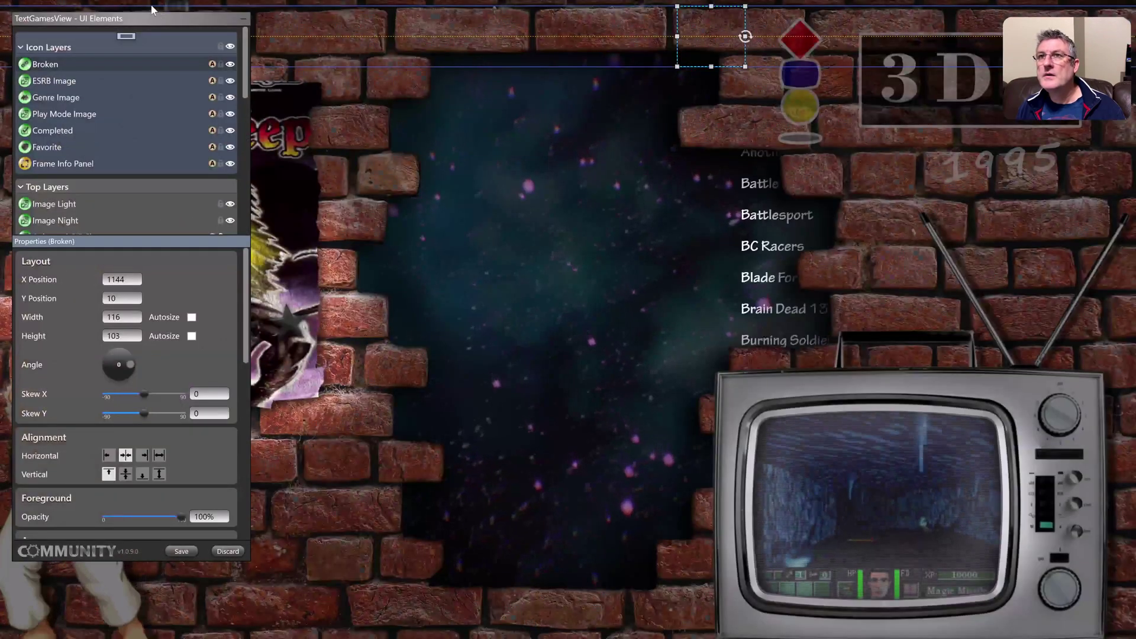
pyautogui.moveTo(153, 22); pyautogui.dragTo(364, 103)
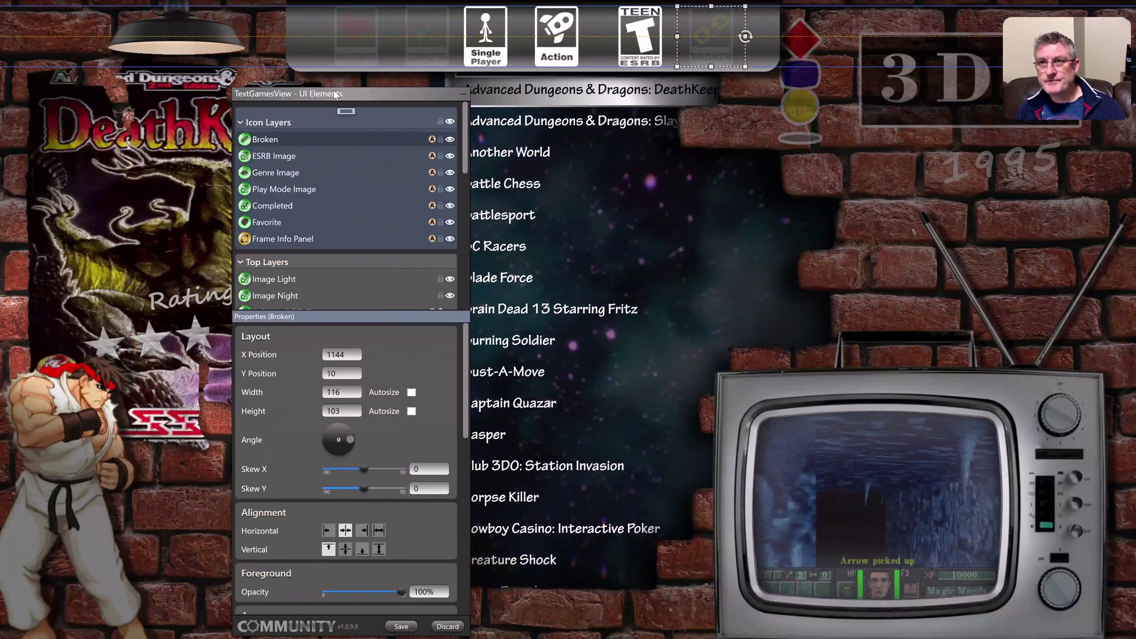
pyautogui.moveTo(17, 8)
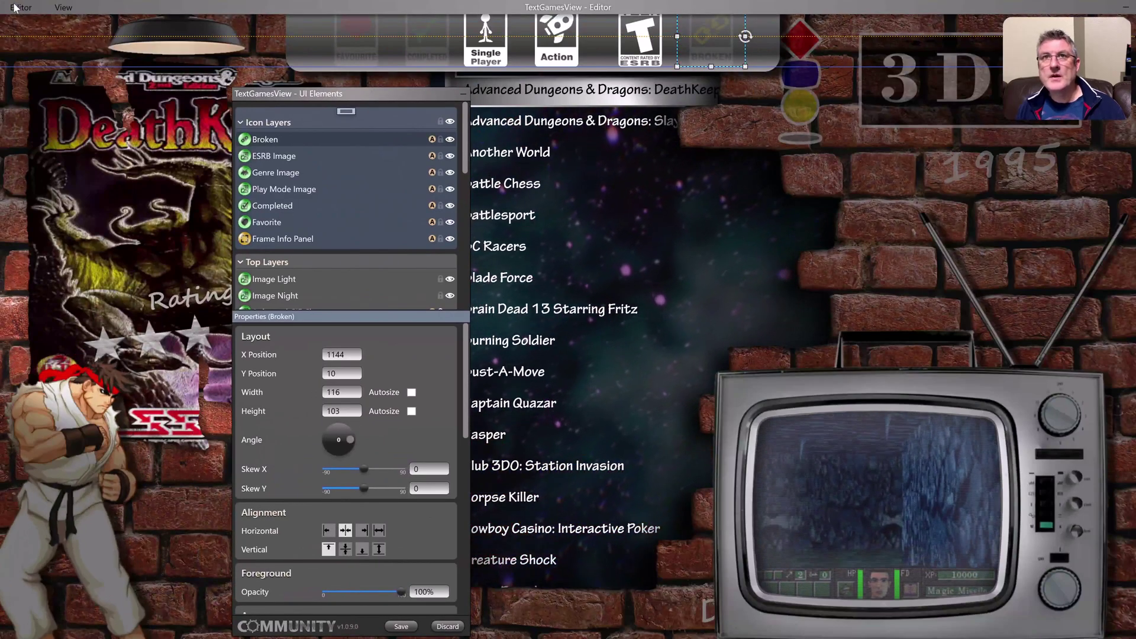
pyautogui.click(23, 8)
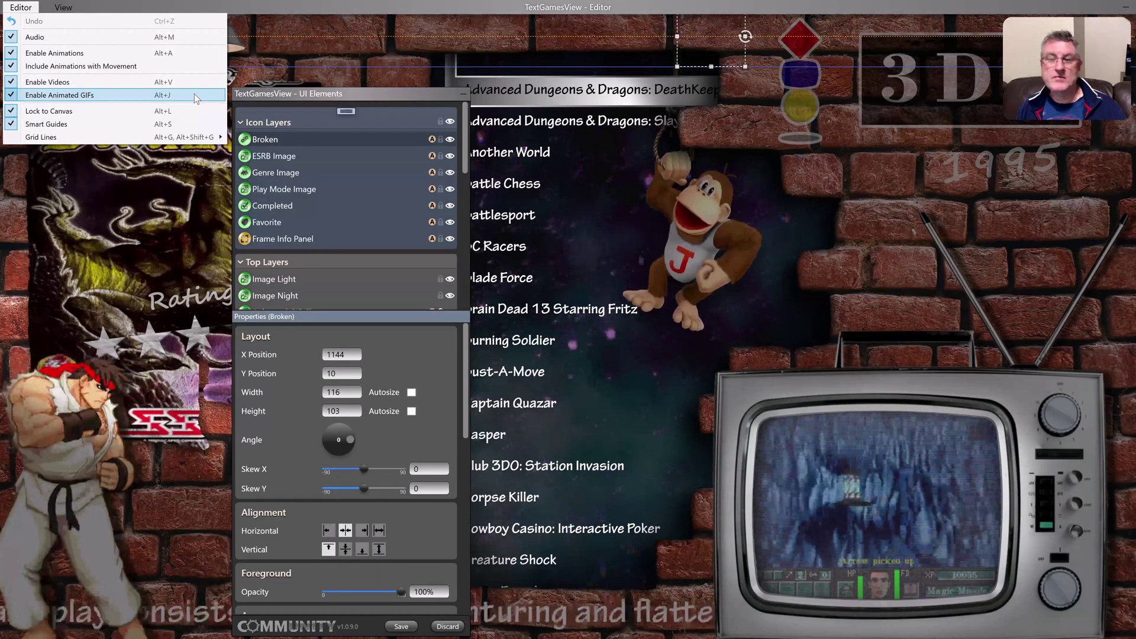
pyautogui.click(282, 5)
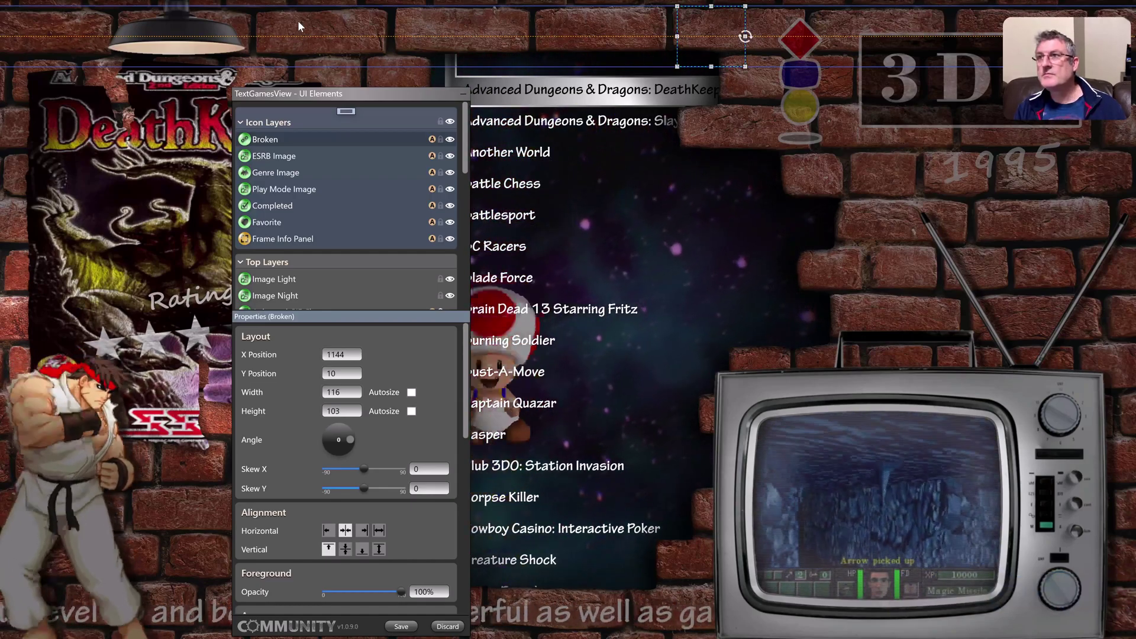
# - Try toggling audio, grid lines and videos in the TextGamesView editor
pyautogui.hotkey('ctrl', 'm')
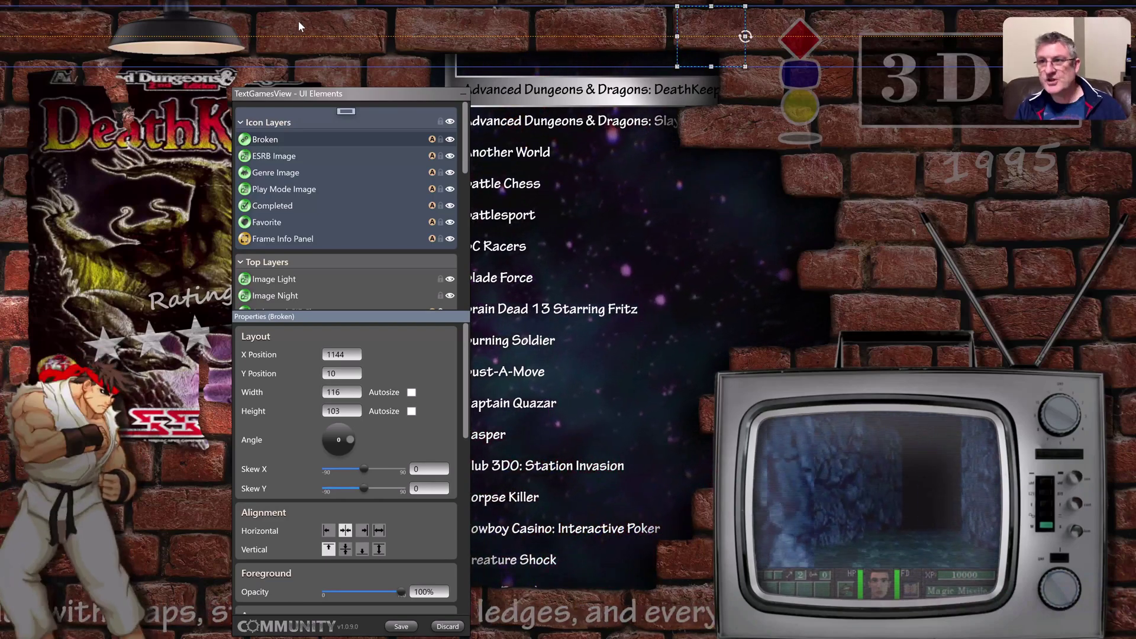
pyautogui.hotkey('ctrl', 'g')
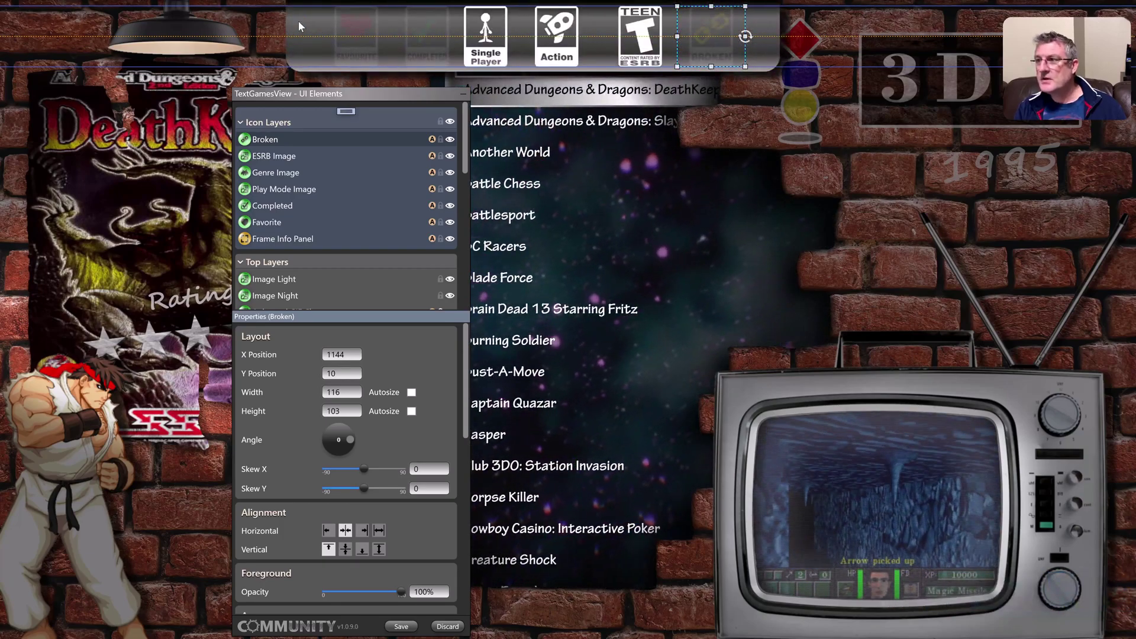
pyautogui.hotkey('ctrl', 'g')
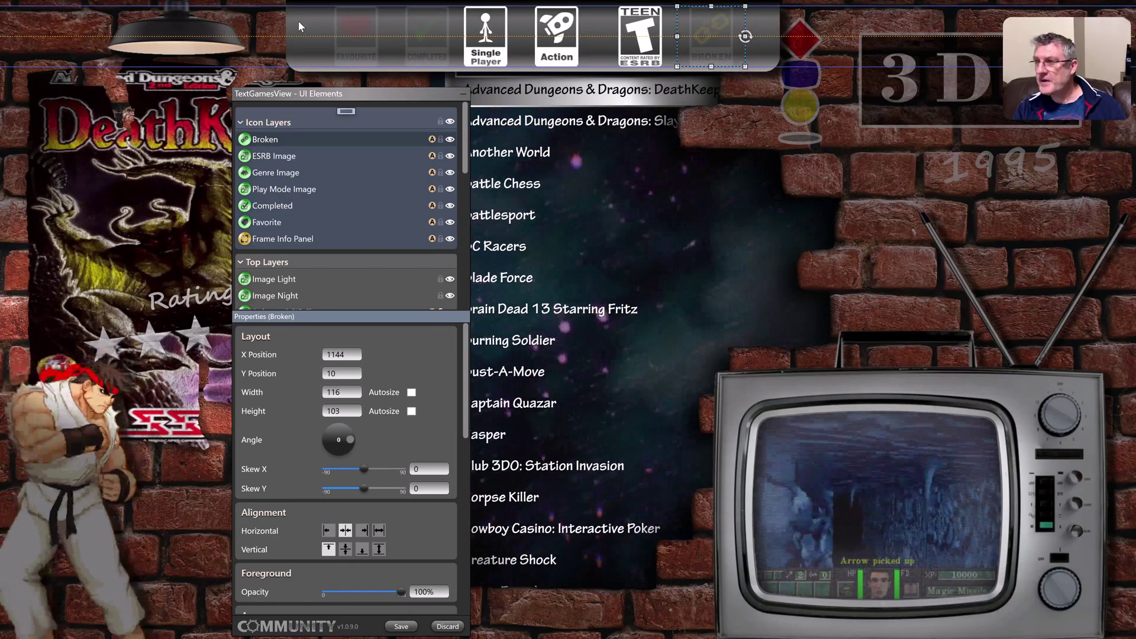
pyautogui.hotkey('ctrl', 'v')
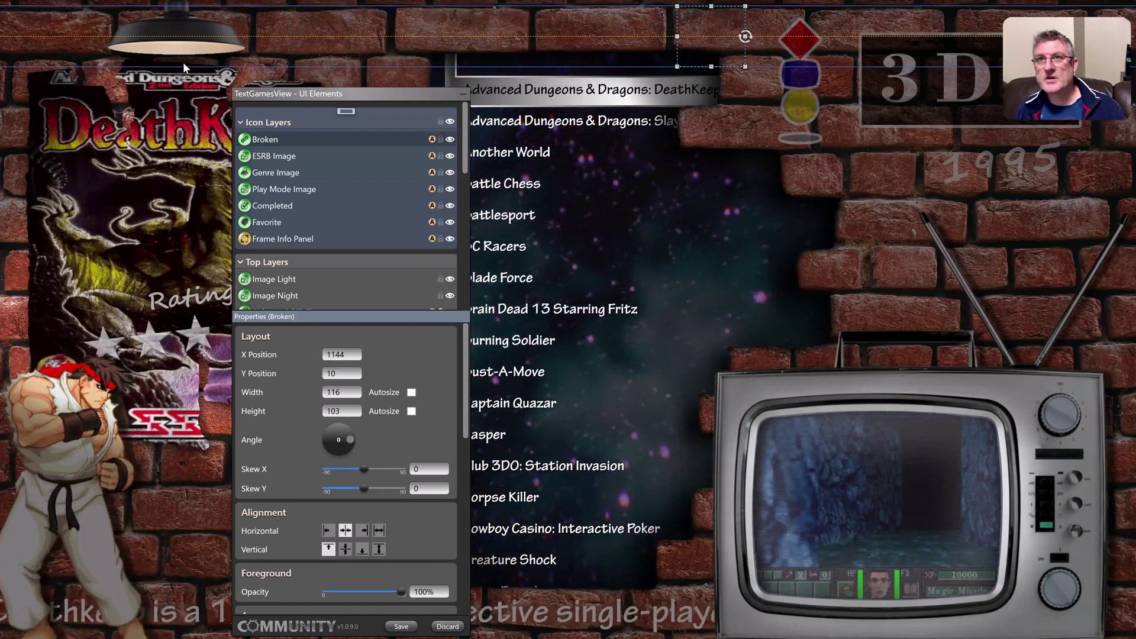
# - Reposition the UI Elements panel, review TextGamesView's Editor options again, deselect the Broken element and leave the view
pyautogui.moveTo(297, 98); pyautogui.dragTo(301, 78)
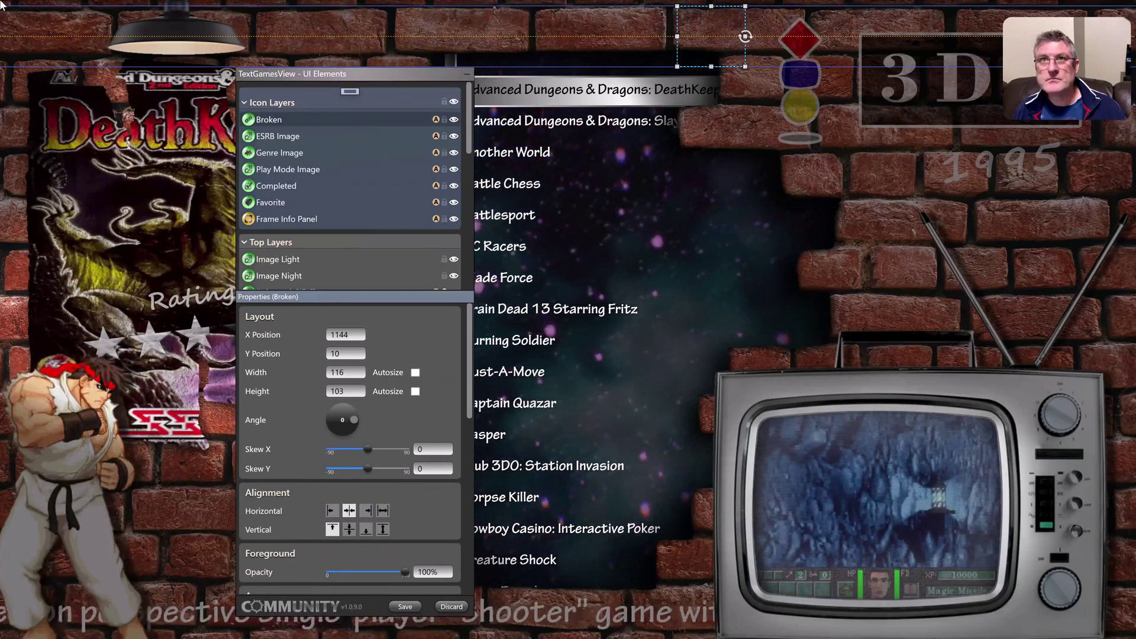
pyautogui.moveTo(10, 7)
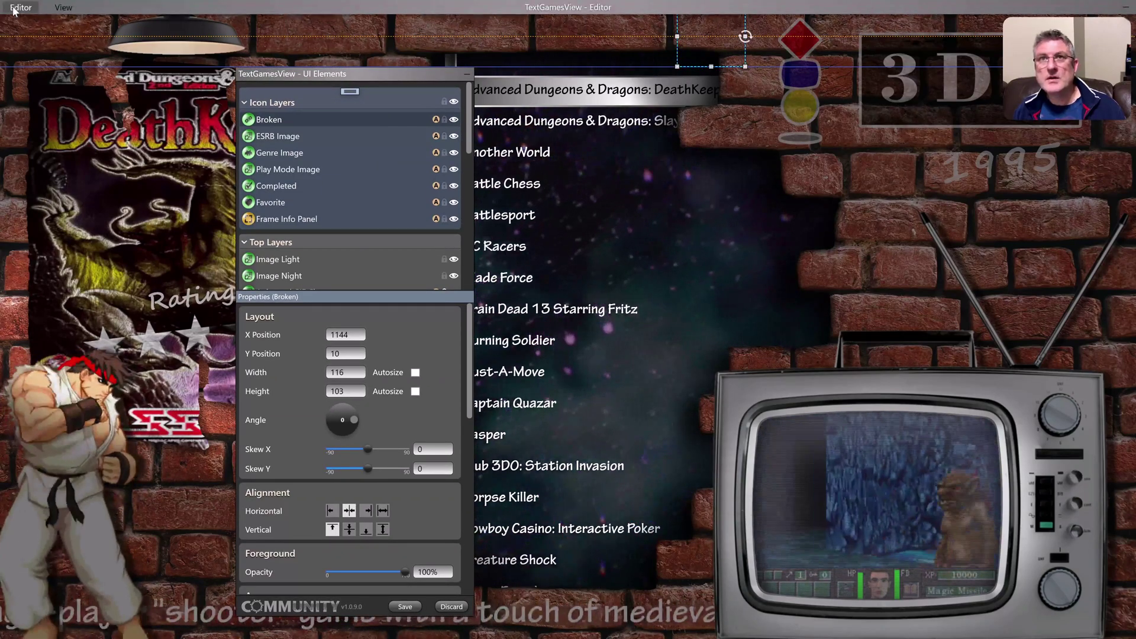
pyautogui.click(14, 8)
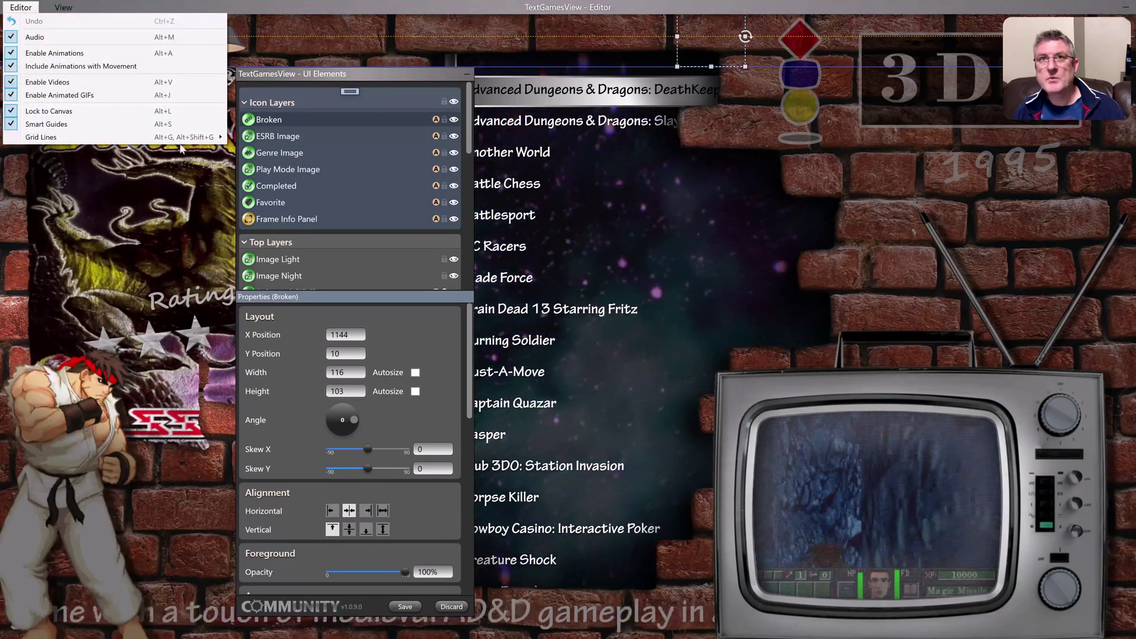
pyautogui.click(272, 31)
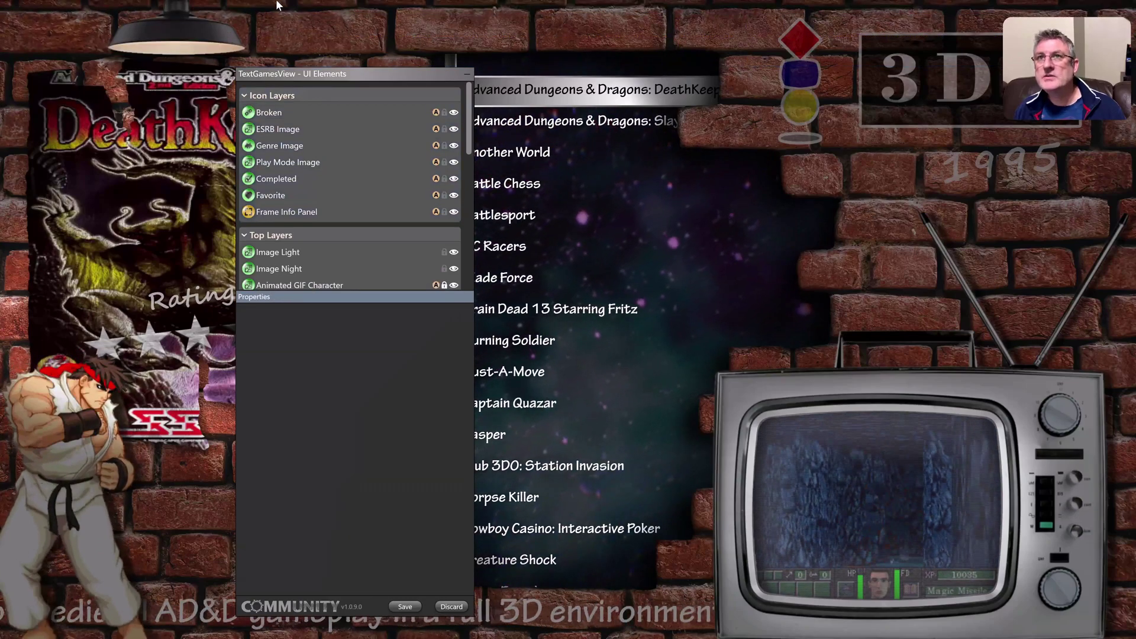
pyautogui.moveTo(279, 5)
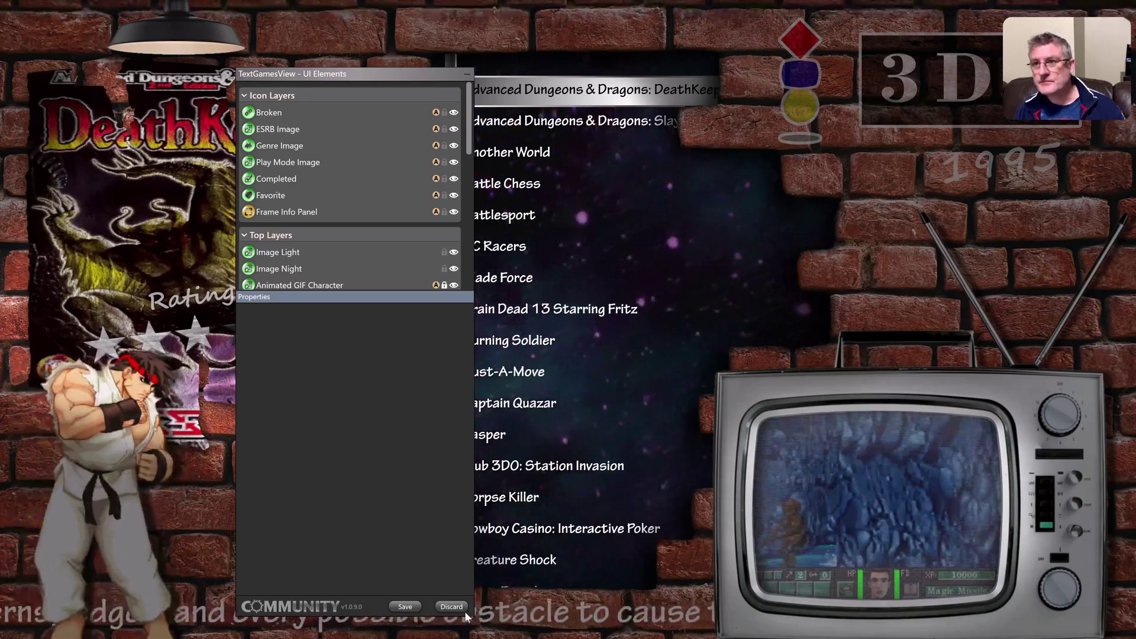
pyautogui.press('Escape')
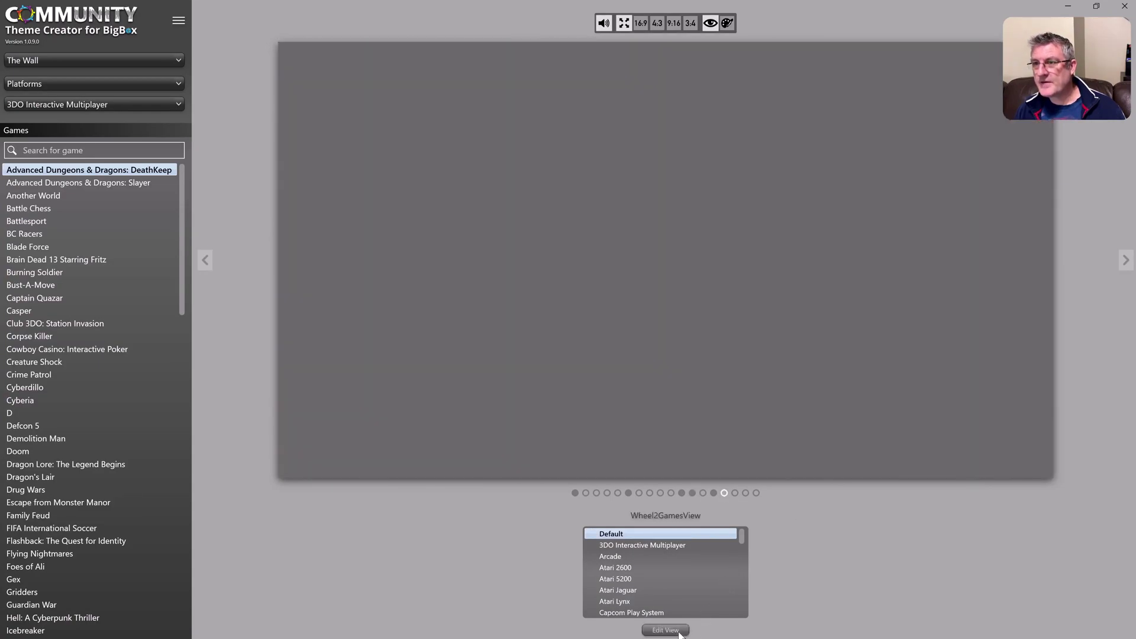
# - Open Wheel2GamesView for editing and move the UI Elements panel lower
pyautogui.click(679, 633)
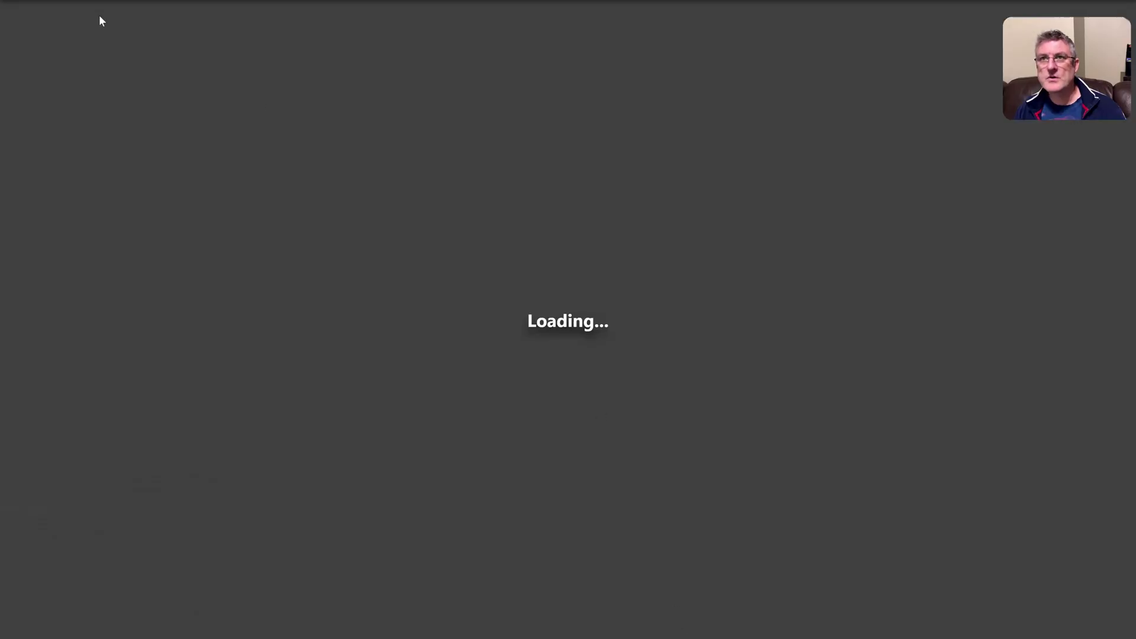
pyautogui.moveTo(118, 22); pyautogui.dragTo(140, 80)
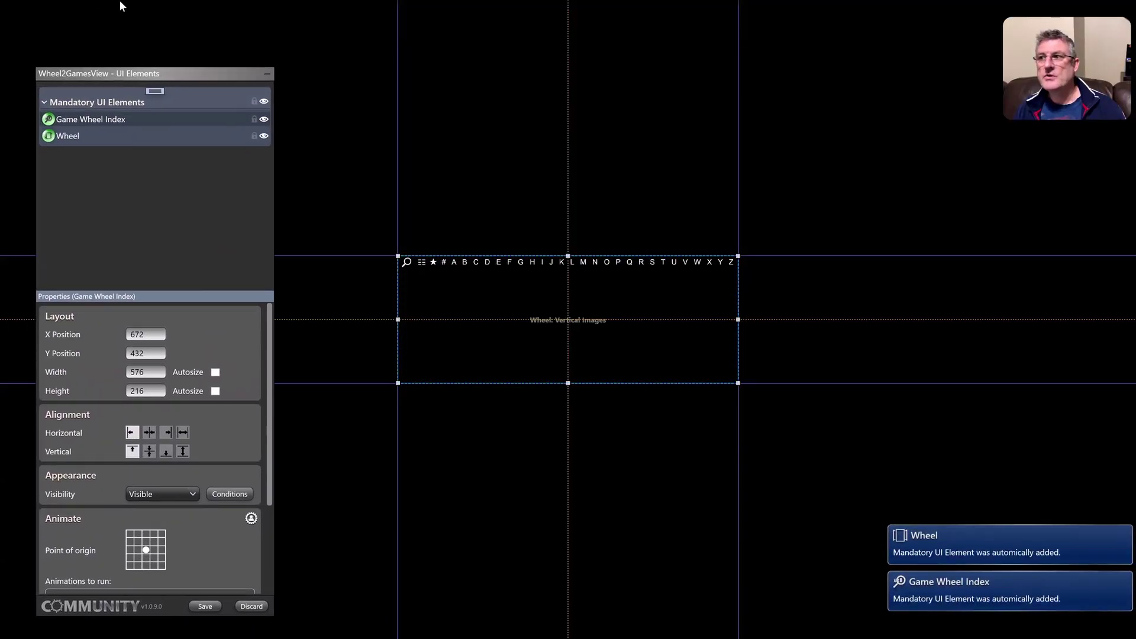
# - Set the Wheel2GamesView background color to a linear gradient running downward from white to black
pyautogui.moveTo(118, 5)
pyautogui.click(63, 9)
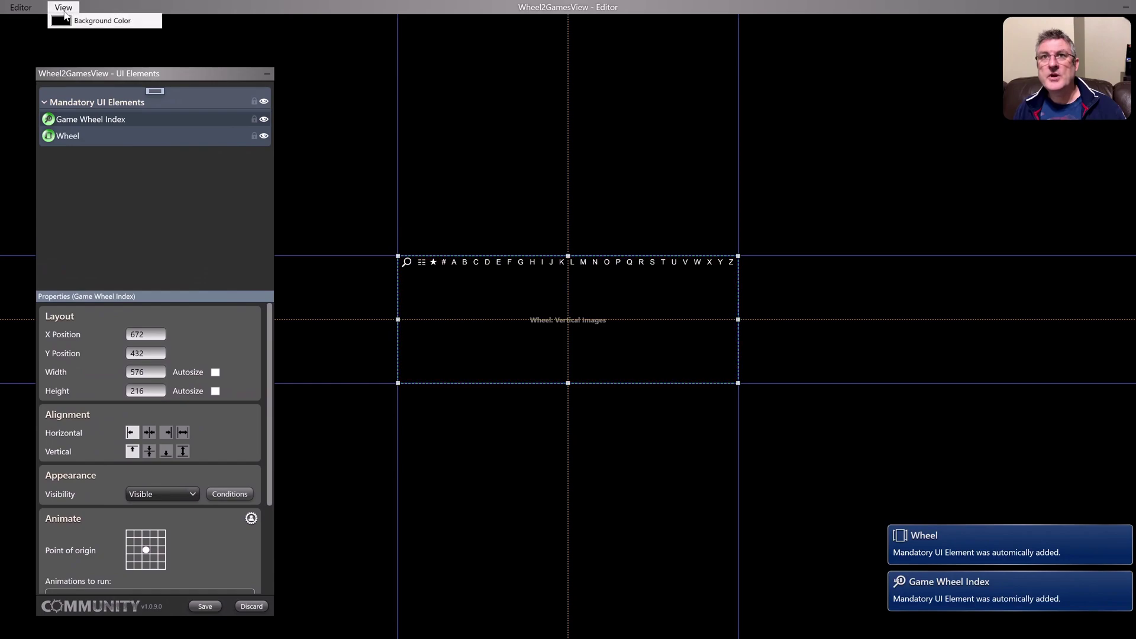
pyautogui.click(99, 22)
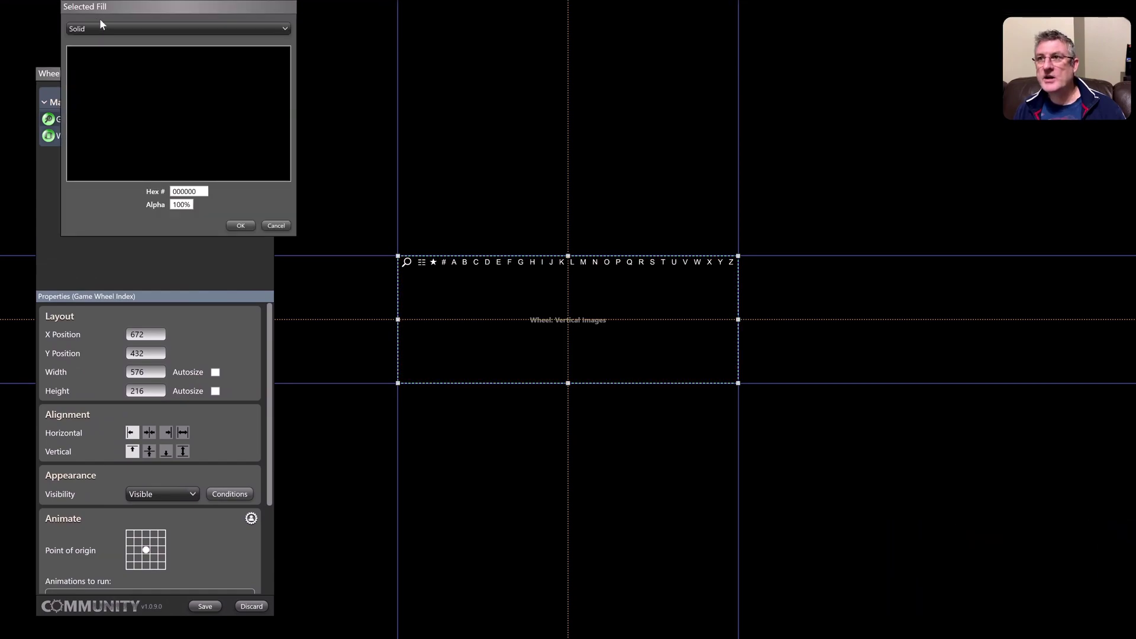
pyautogui.moveTo(183, 9); pyautogui.dragTo(493, 210)
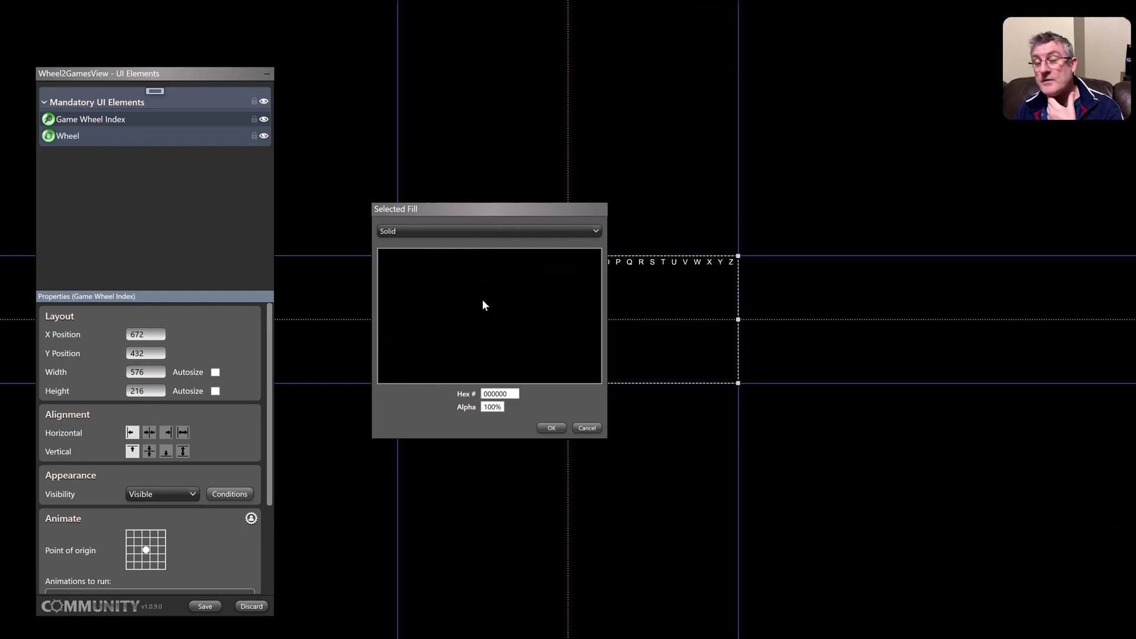
pyautogui.click(479, 233)
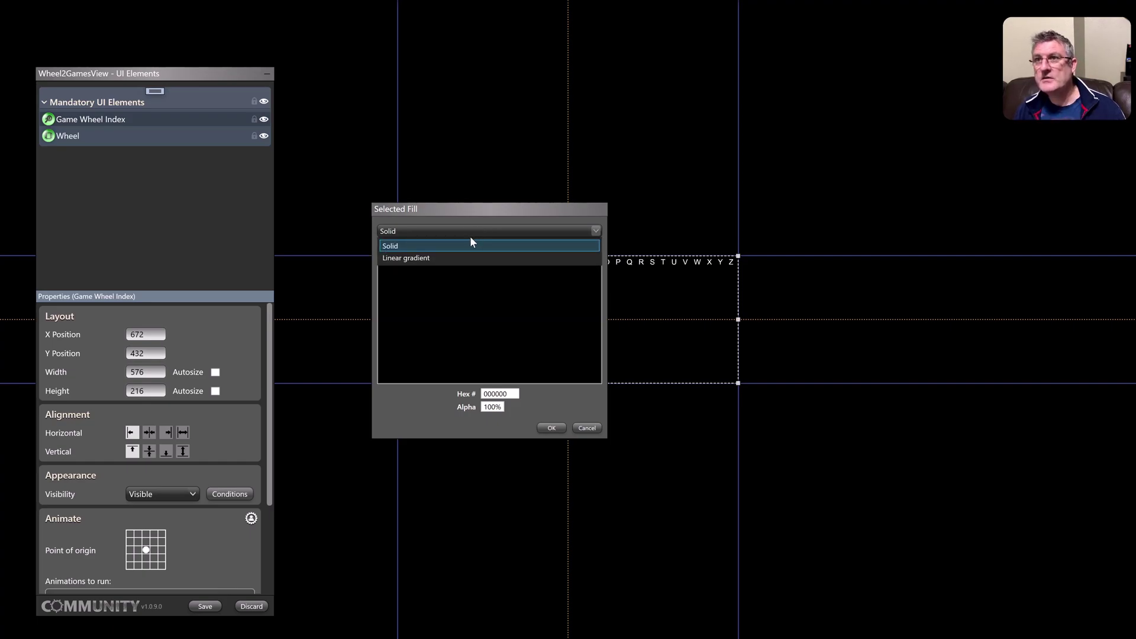
pyautogui.click(461, 257)
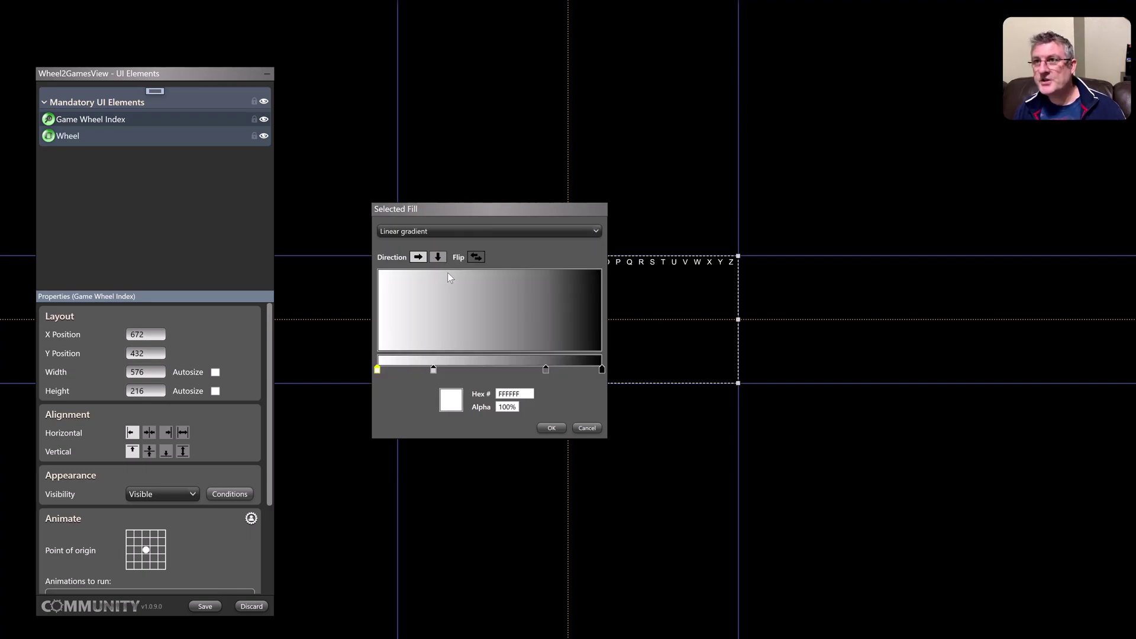
pyautogui.click(438, 258)
pyautogui.click(551, 426)
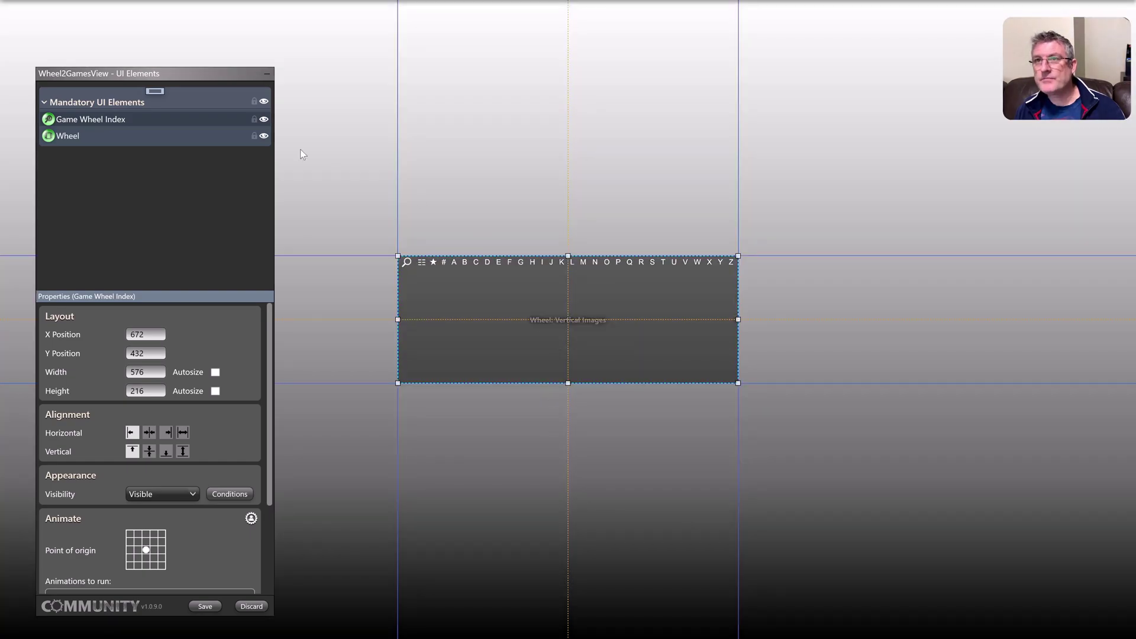
# - Change the view's background color to a solid orange fill, hex FF8000
pyautogui.click(77, 7)
pyautogui.click(91, 22)
pyautogui.click(469, 232)
pyautogui.click(444, 245)
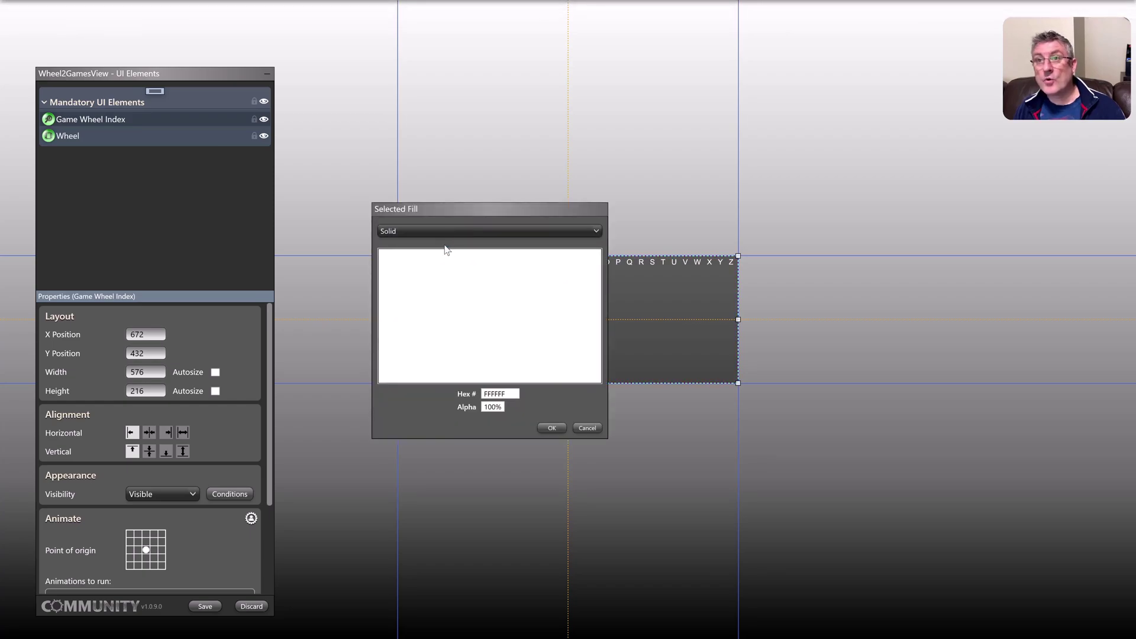
pyautogui.click(448, 297)
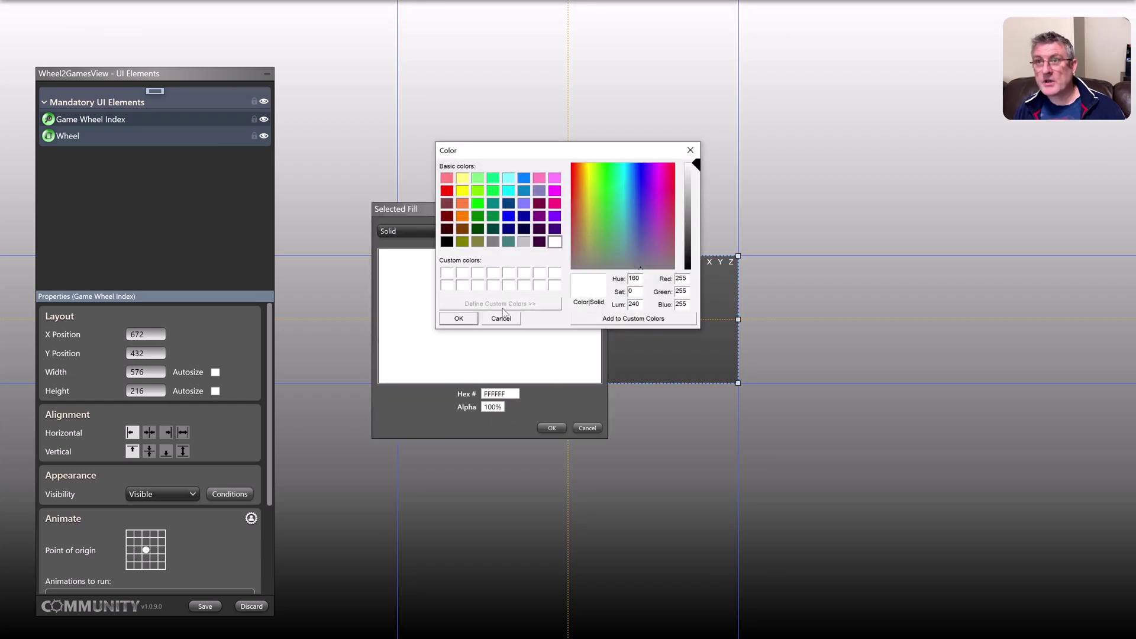
pyautogui.click(462, 216)
pyautogui.click(458, 319)
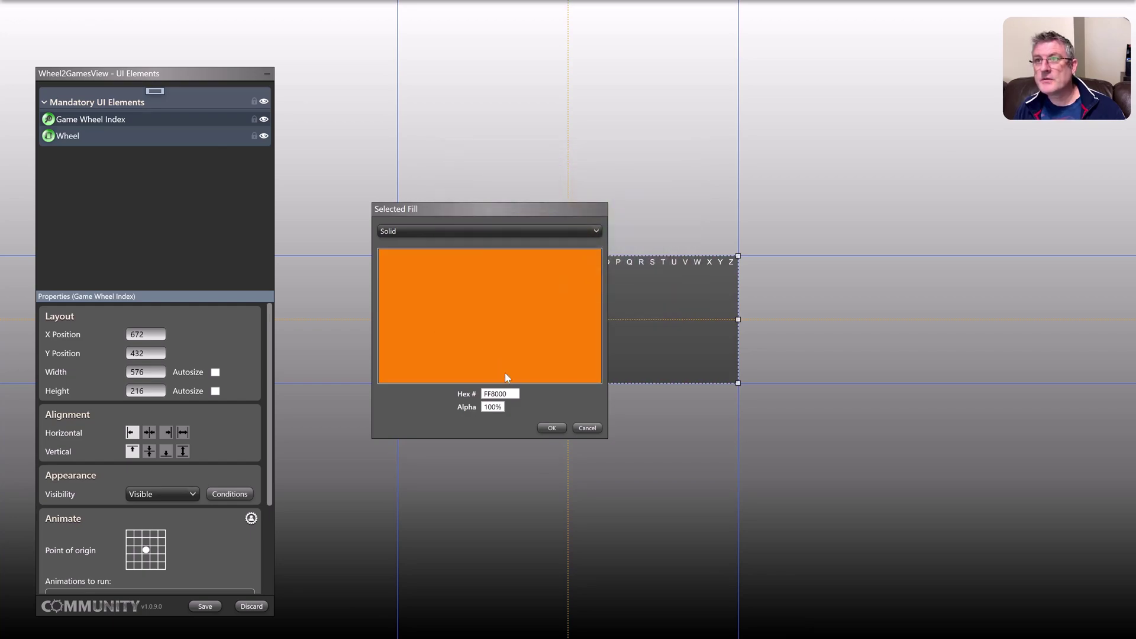
pyautogui.click(549, 427)
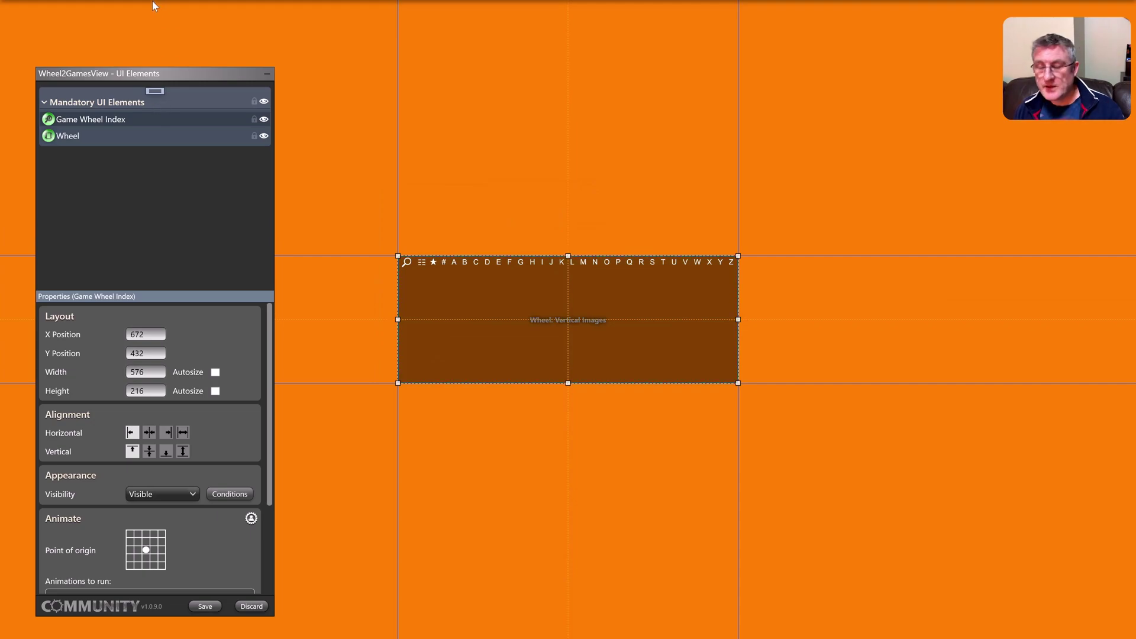
# - Reopen the background fill settings, preview the linear gradient, return to a solid fill and cancel the color picker
pyautogui.moveTo(152, 2)
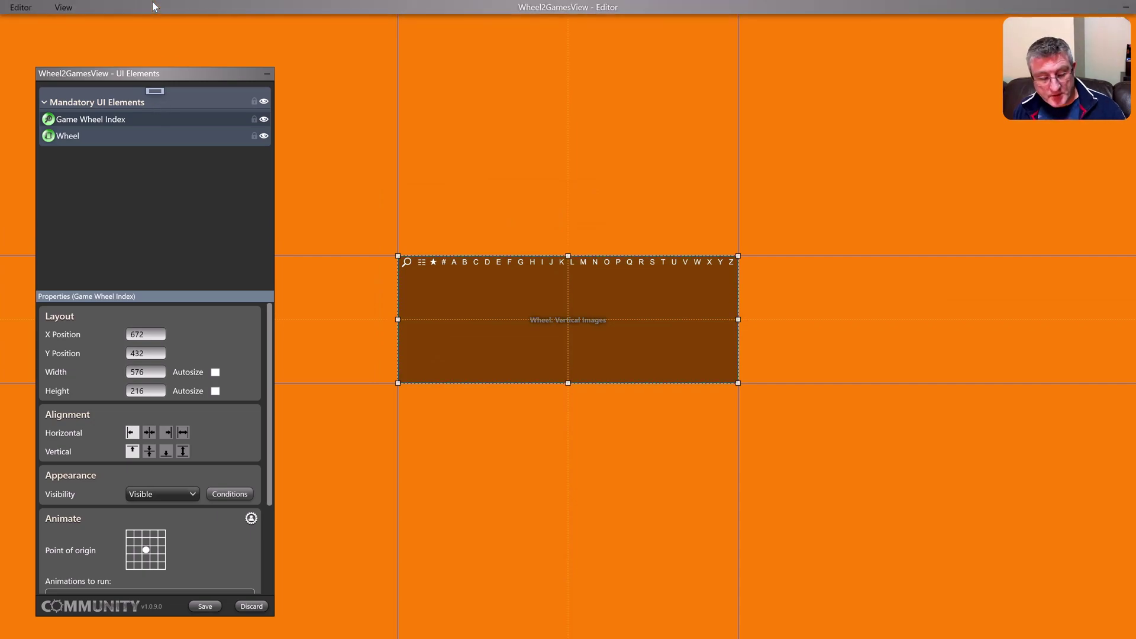
pyautogui.click(66, 9)
pyautogui.click(98, 22)
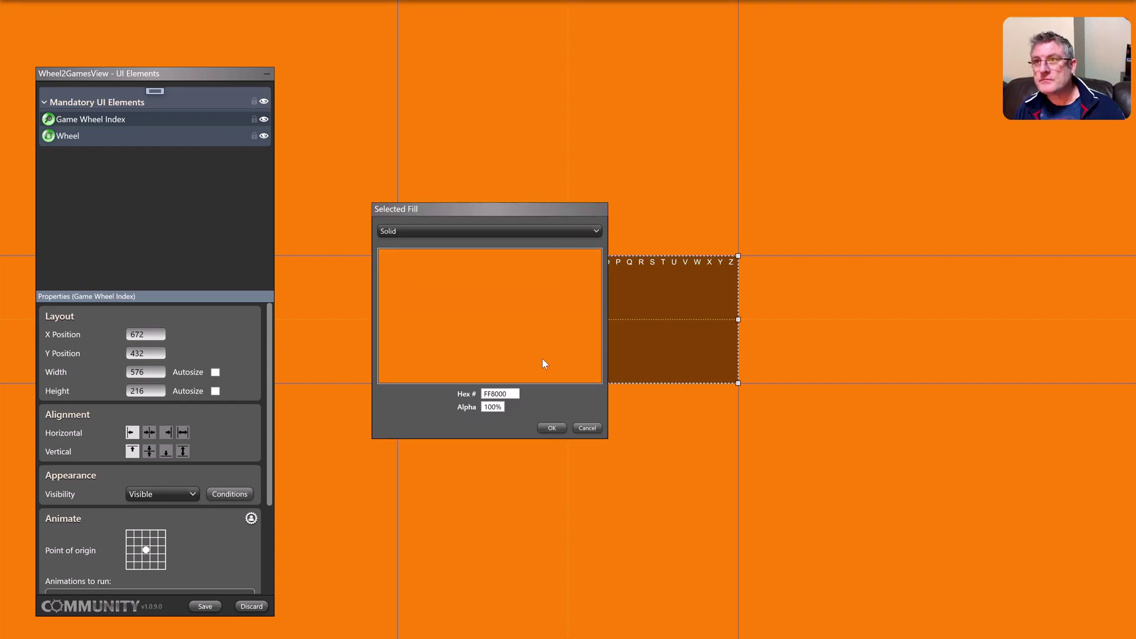
pyautogui.click(453, 236)
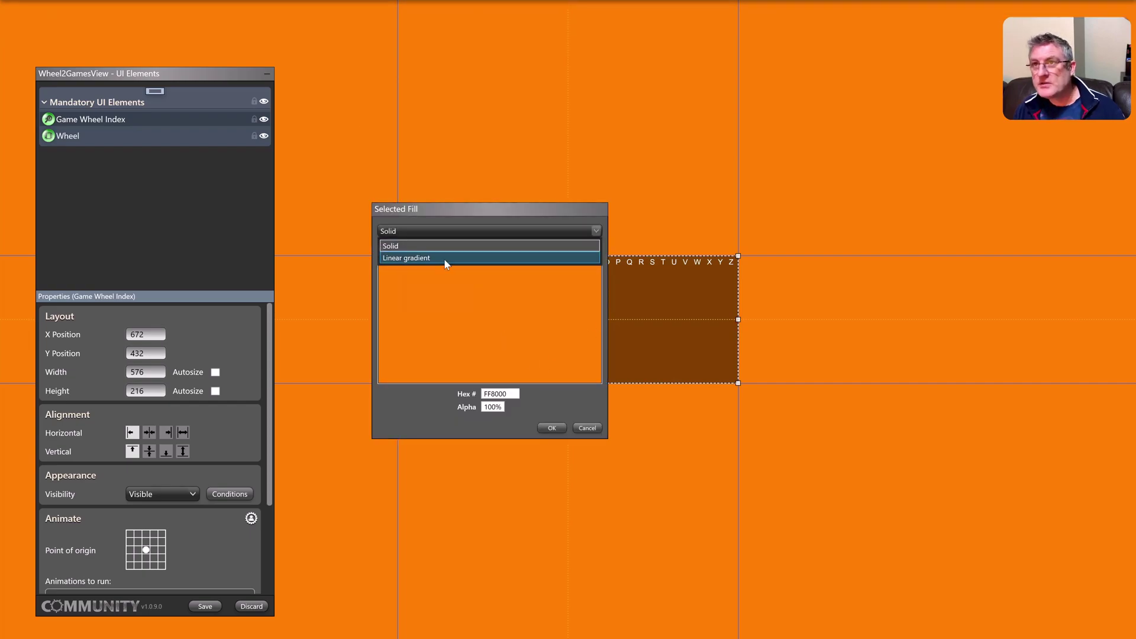
pyautogui.click(446, 260)
pyautogui.click(440, 237)
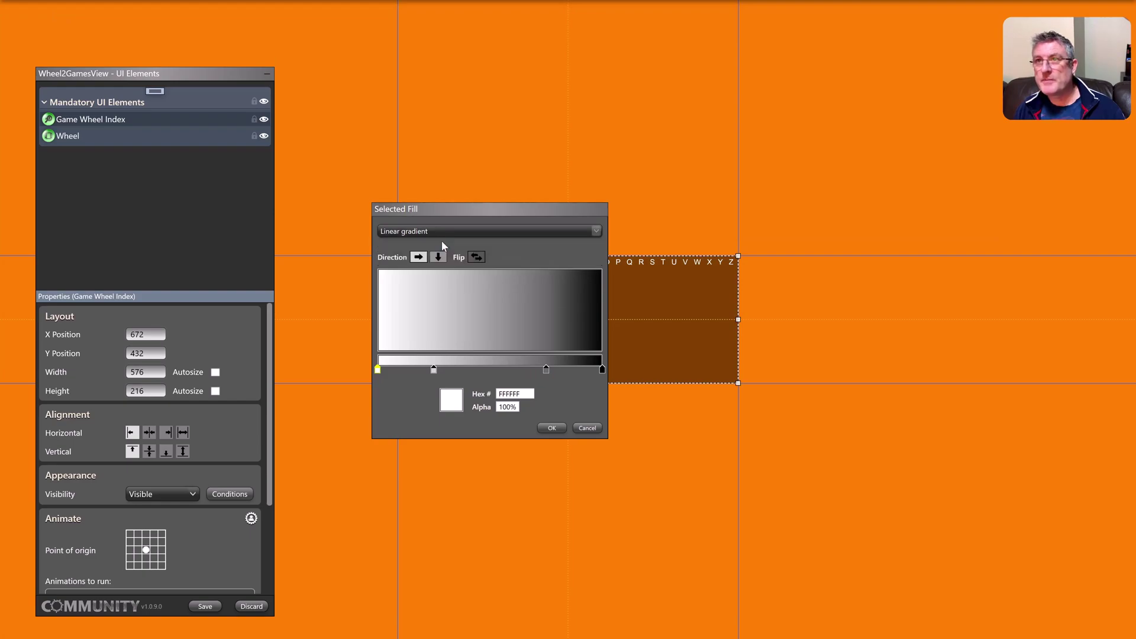
pyautogui.click(441, 240)
pyautogui.click(452, 300)
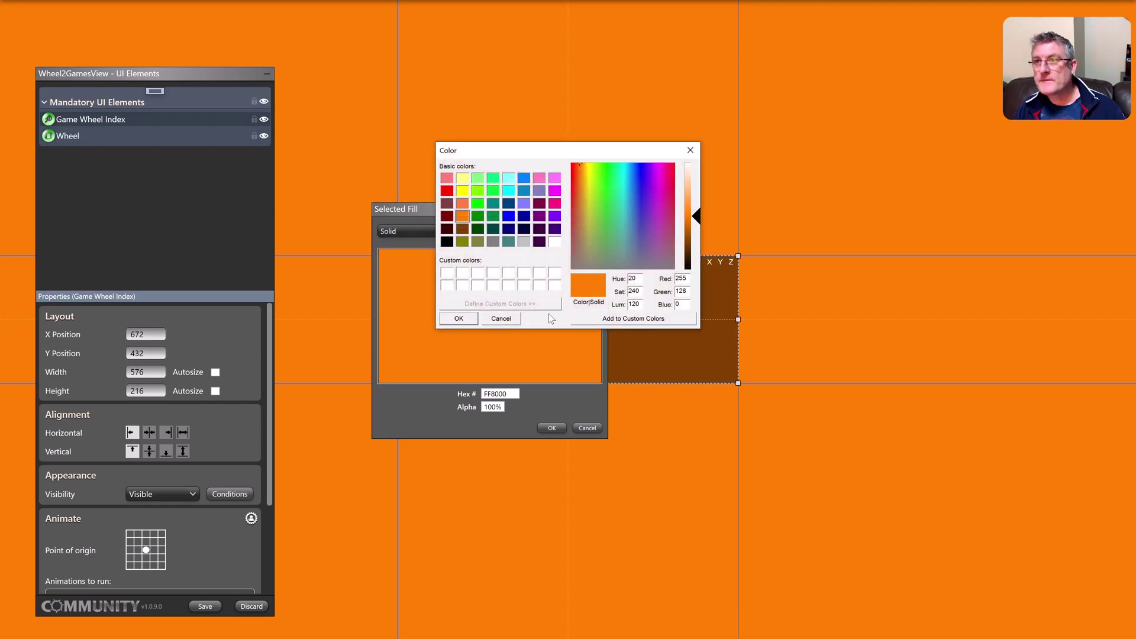
pyautogui.click(500, 319)
# - Choose the light blue named color, hex 87CEFA, as the view's solid background and apply it
pyautogui.rightClick(496, 317)
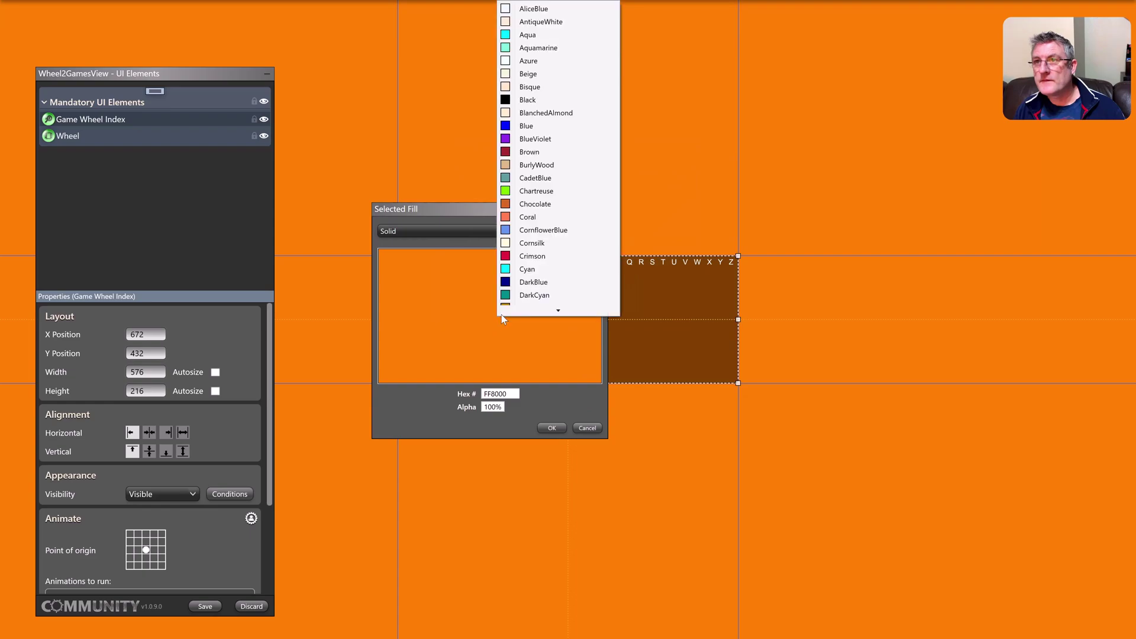
pyautogui.scroll(-2, 527, 255)
pyautogui.scroll(-14, 527, 254)
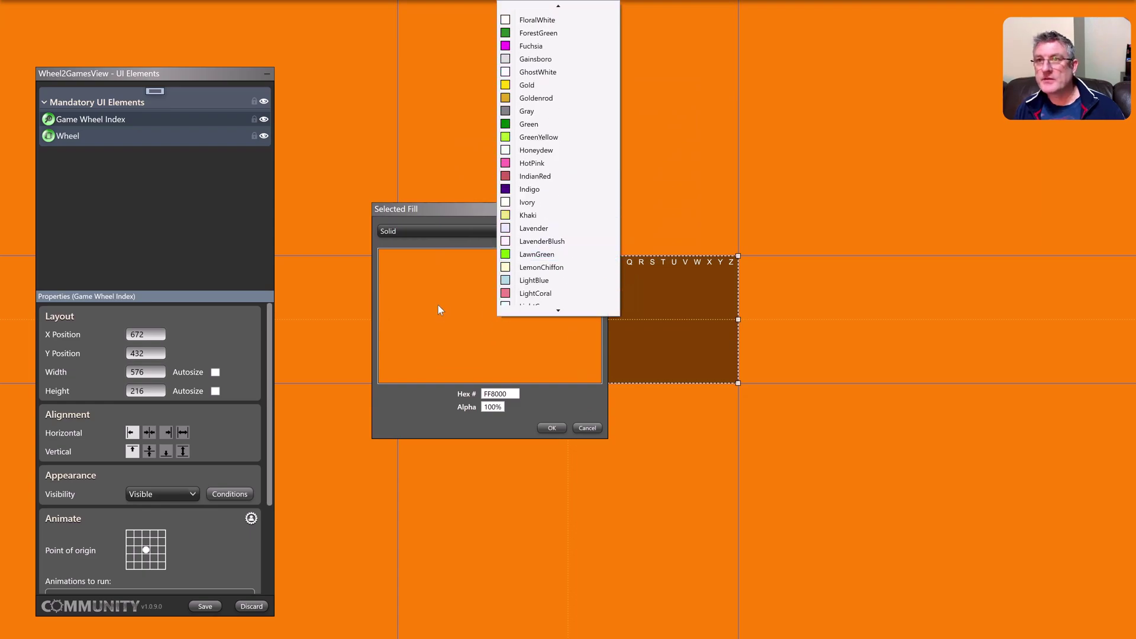
pyautogui.scroll(-2, 533, 278)
pyautogui.scroll(-1, 509, 310)
pyautogui.click(523, 300)
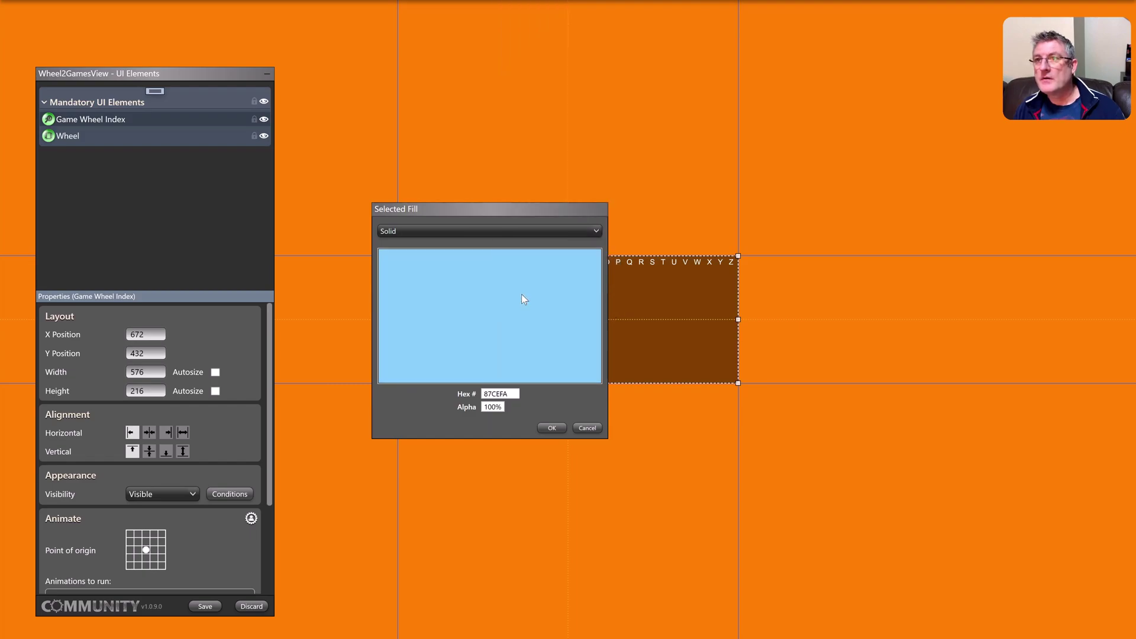
pyautogui.click(548, 428)
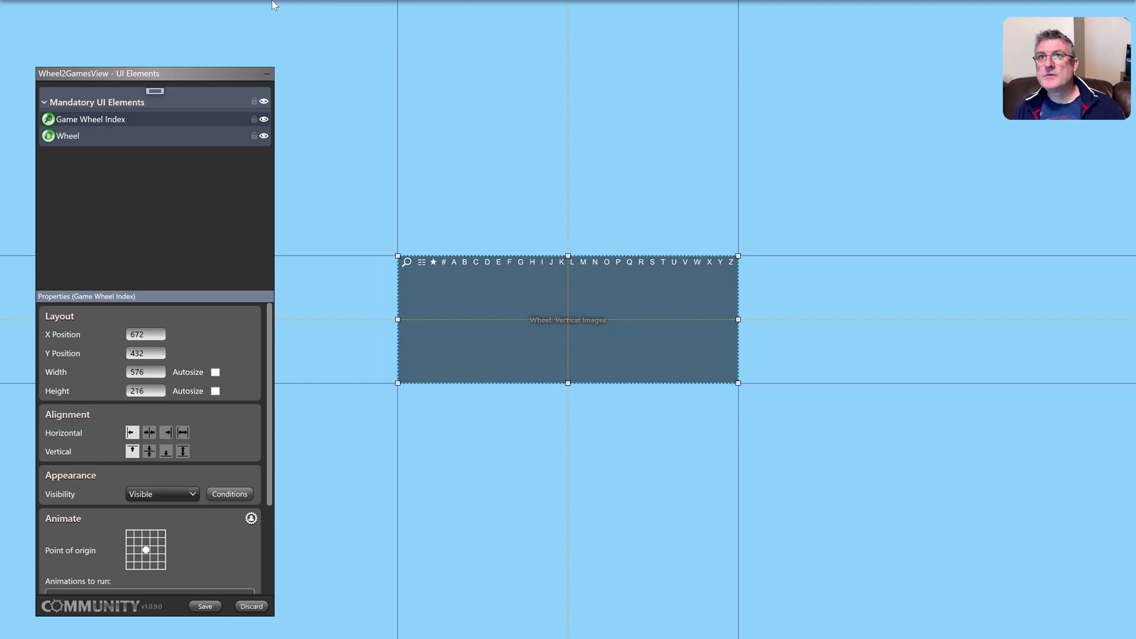
# - Review the Editor options and the View options available for Wheel2GamesView
pyautogui.moveTo(41, 6)
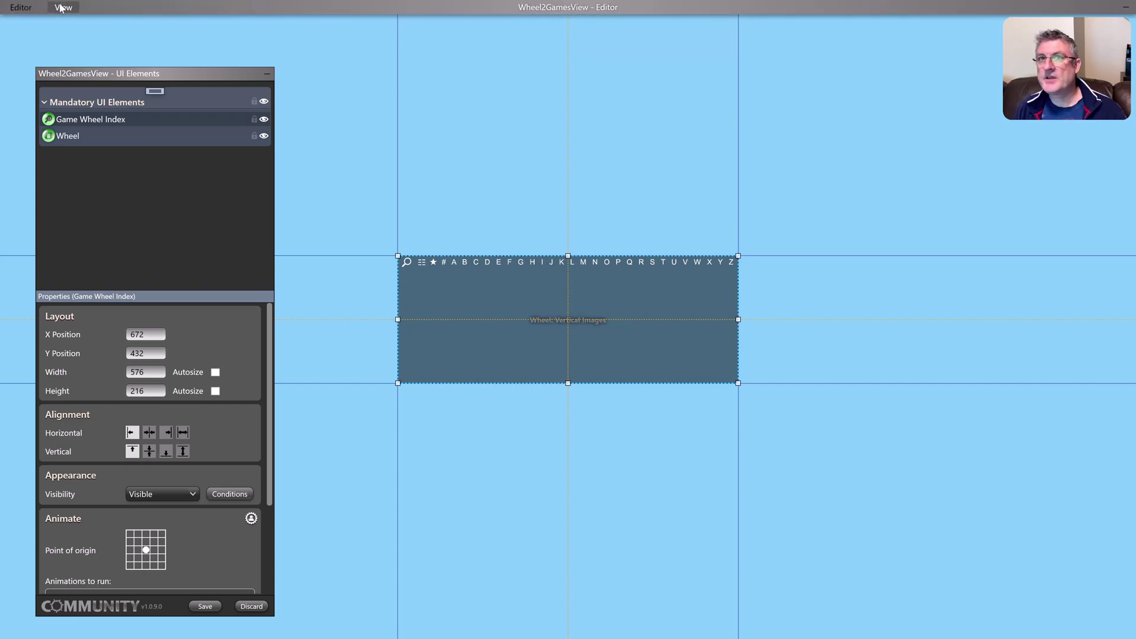
pyautogui.click(62, 7)
pyautogui.click(27, 9)
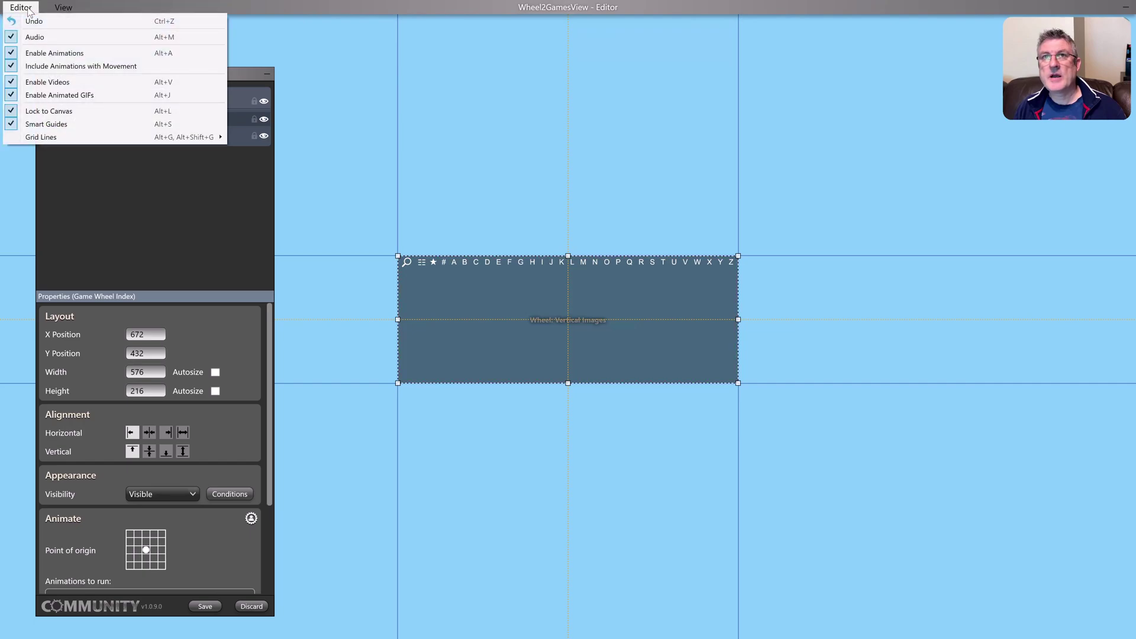
pyautogui.moveTo(65, 13)
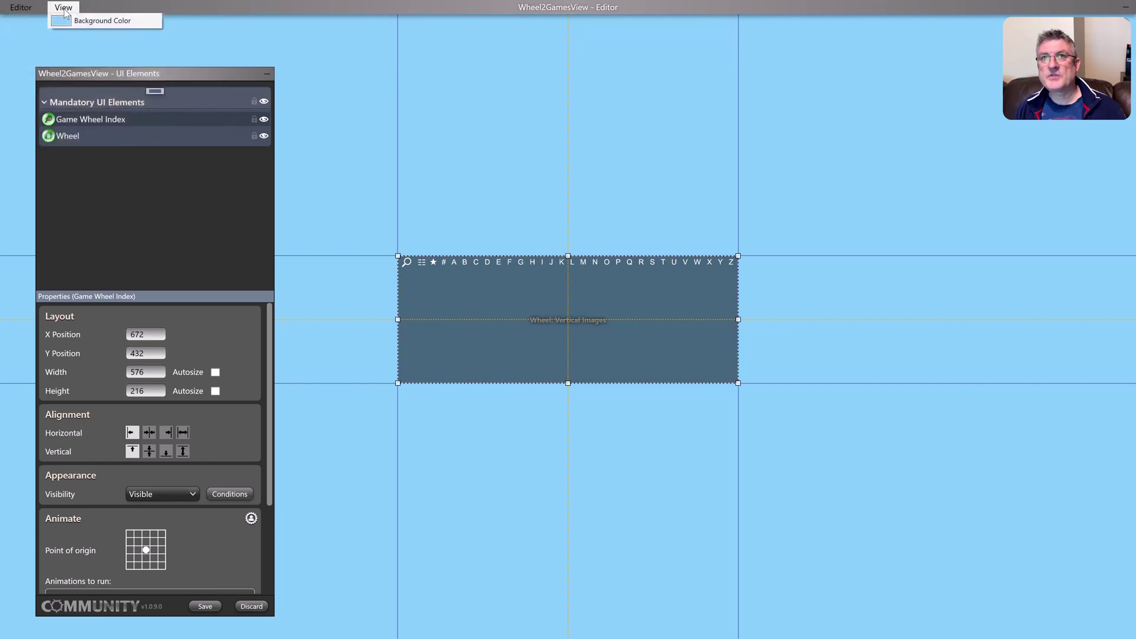
pyautogui.click(24, 8)
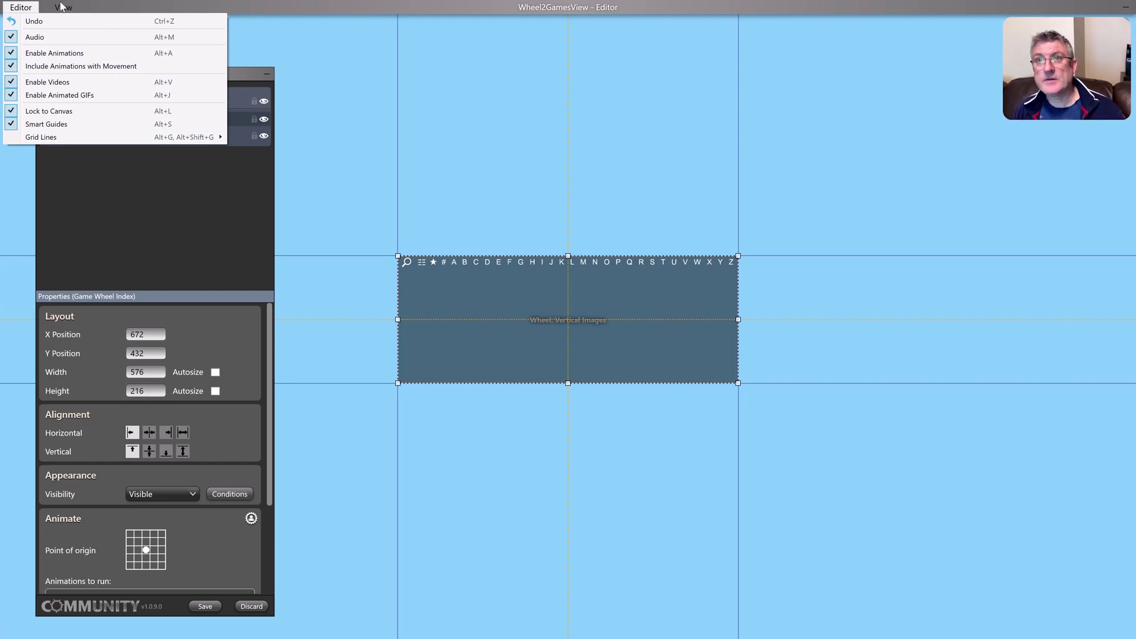
pyautogui.moveTo(62, 8)
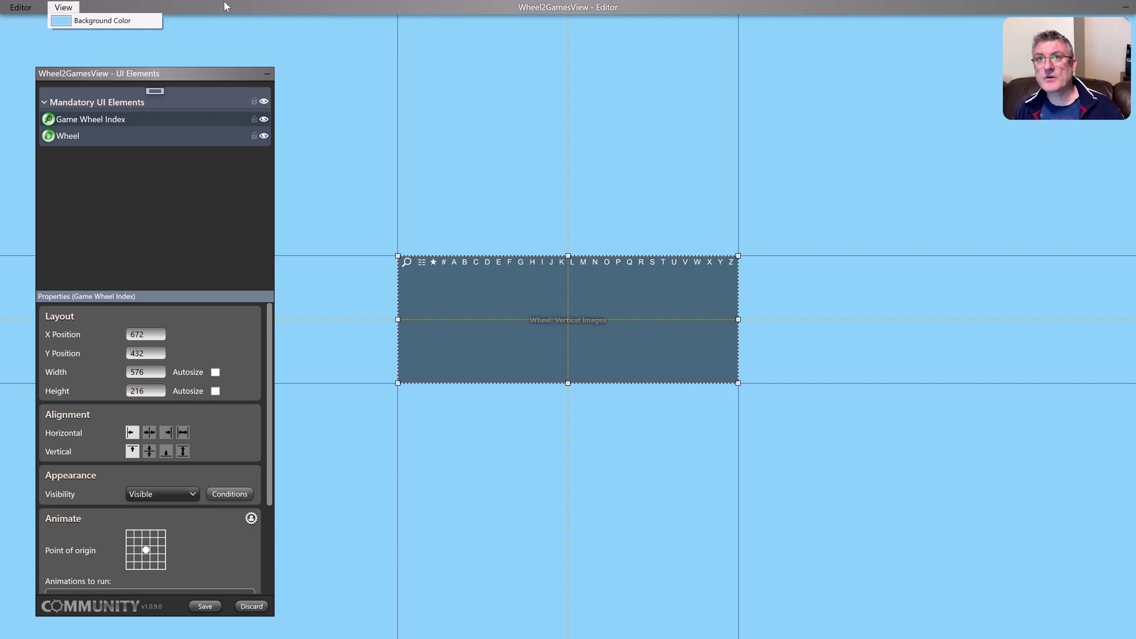
# - Nudge the UI Elements panel and discard Wheel2GamesView without saving the changes
pyautogui.moveTo(218, 81); pyautogui.dragTo(215, 71)
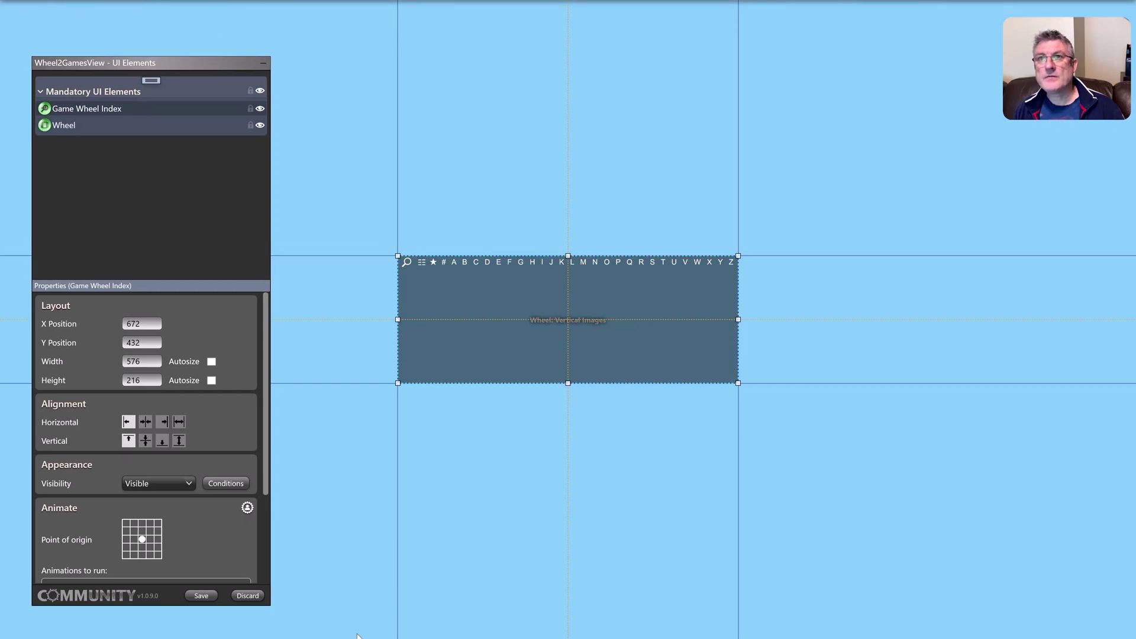
pyautogui.click(247, 596)
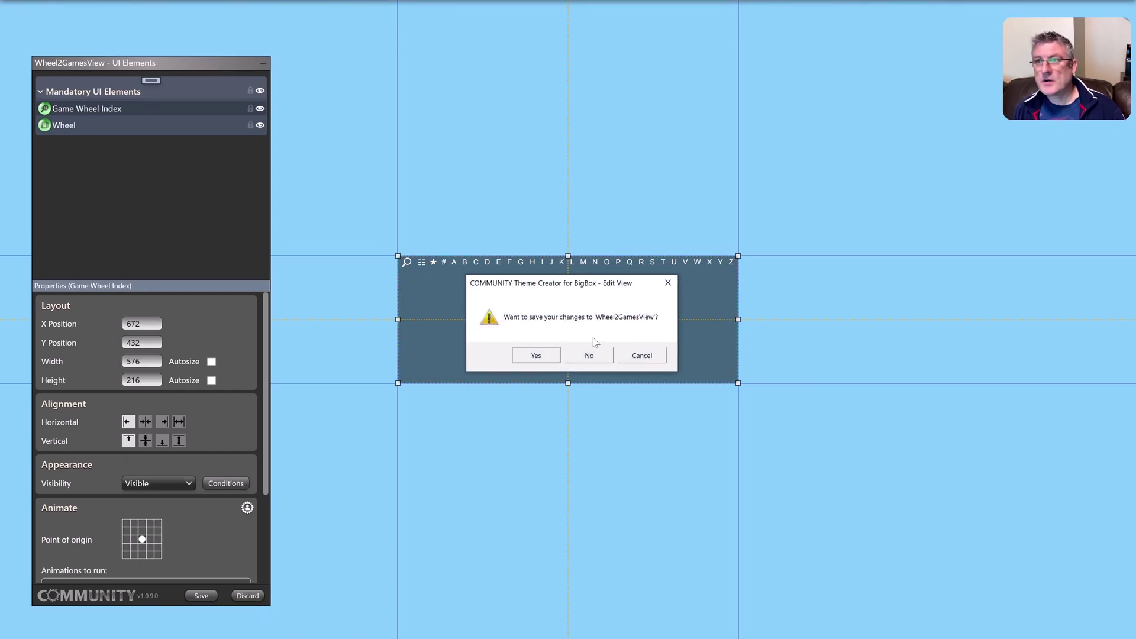
pyautogui.click(589, 356)
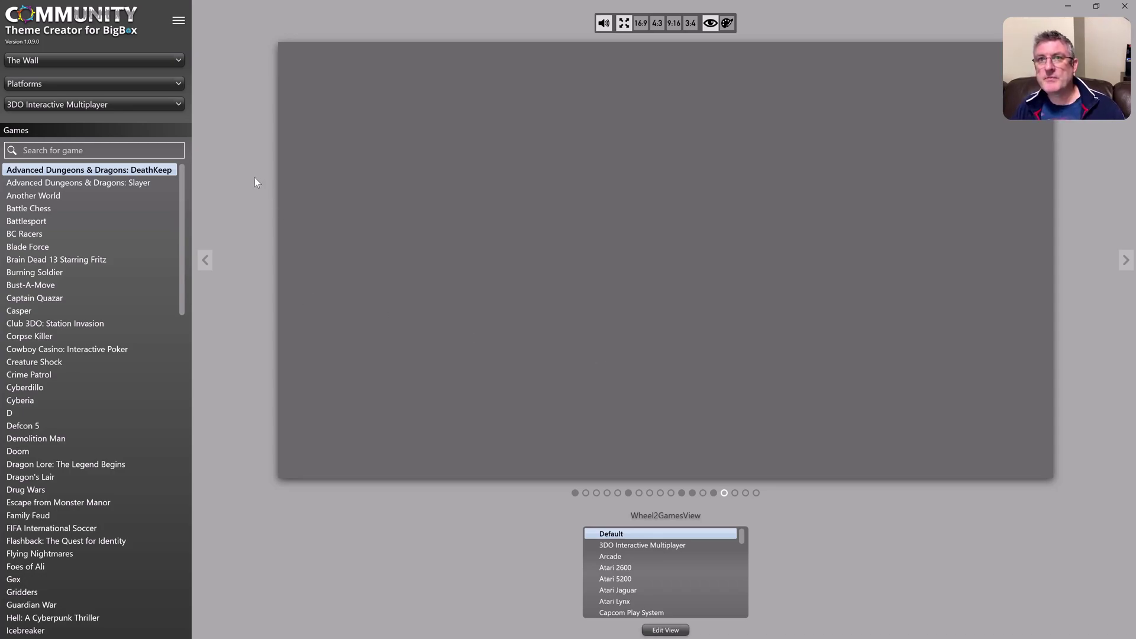
# - Switch to TextGamesView and publish The Wall theme to BigBox, dismissing the progress notification
pyautogui.click(178, 24)
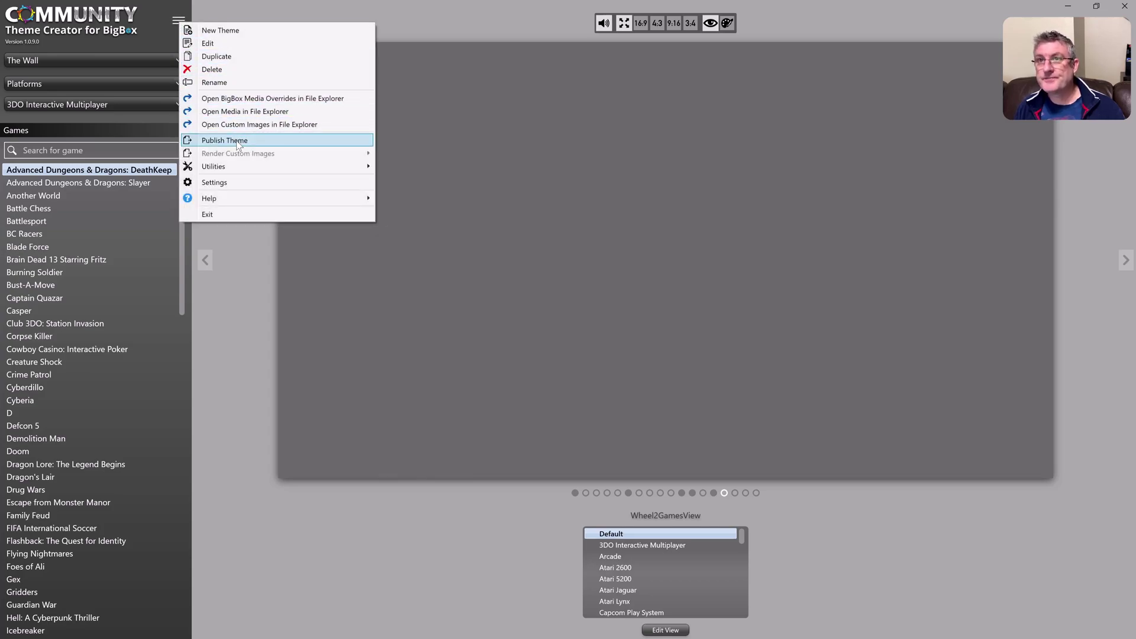
pyautogui.click(606, 506)
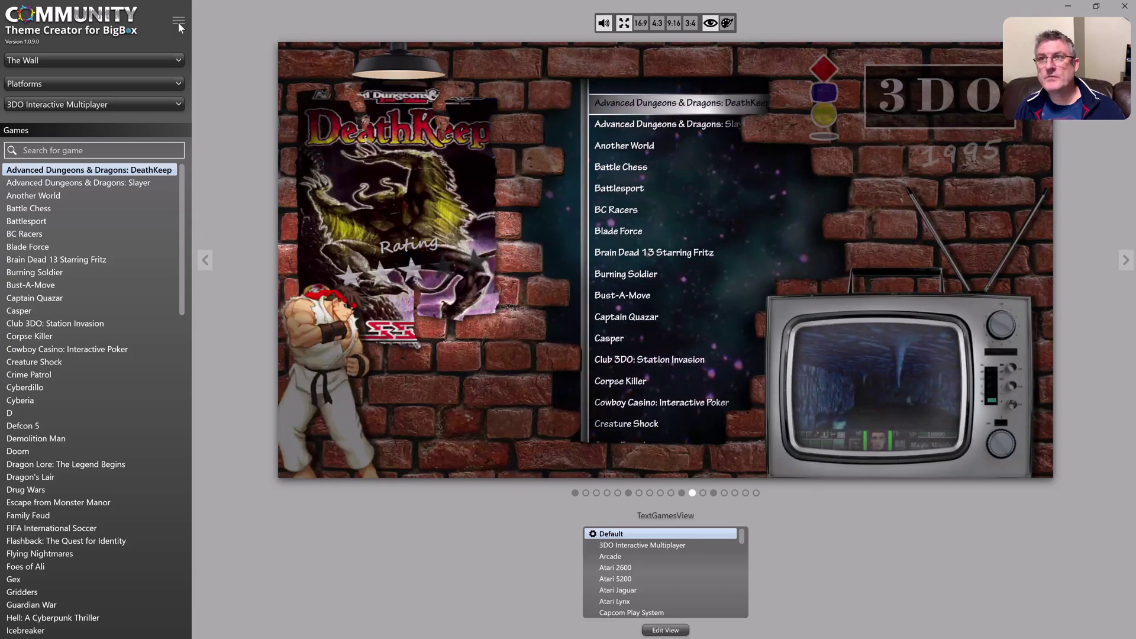
pyautogui.click(179, 22)
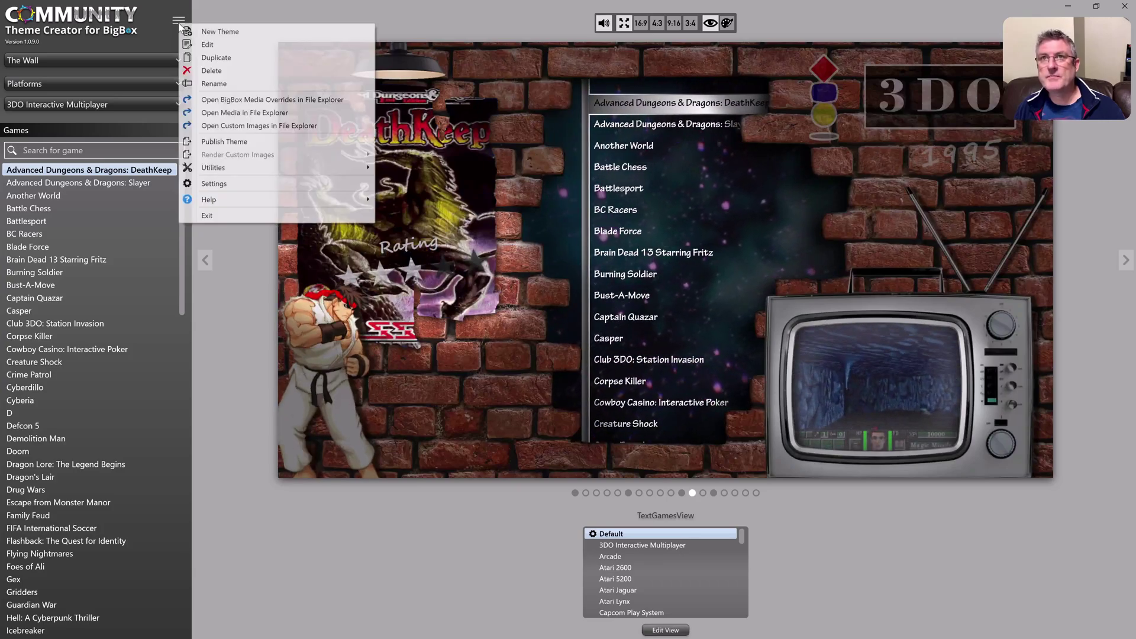
pyautogui.click(237, 142)
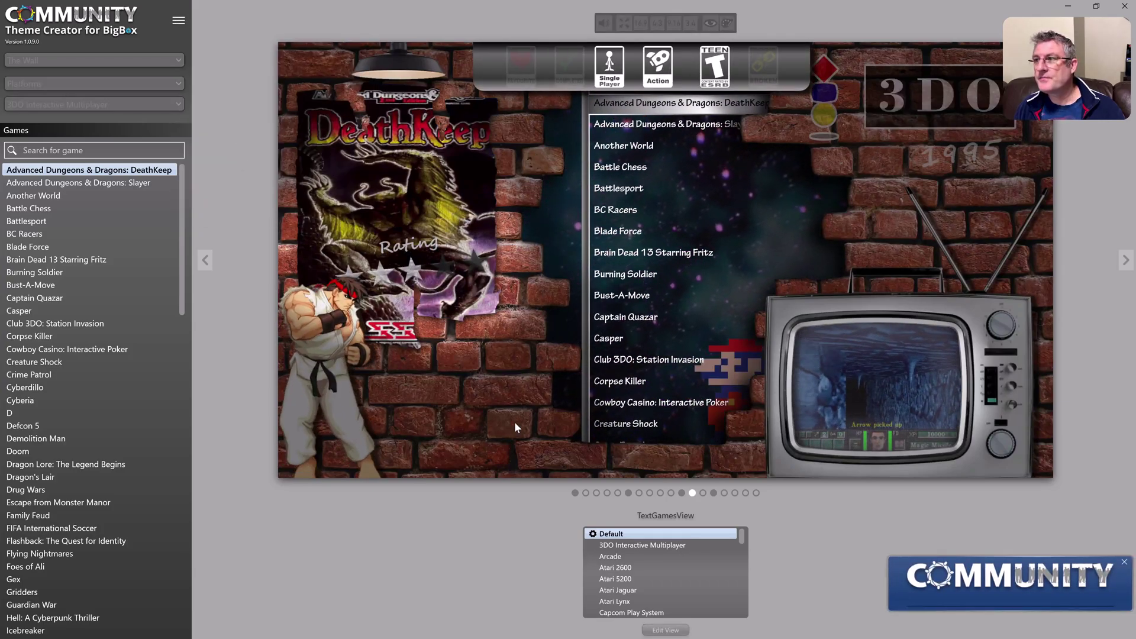
pyautogui.click(1124, 561)
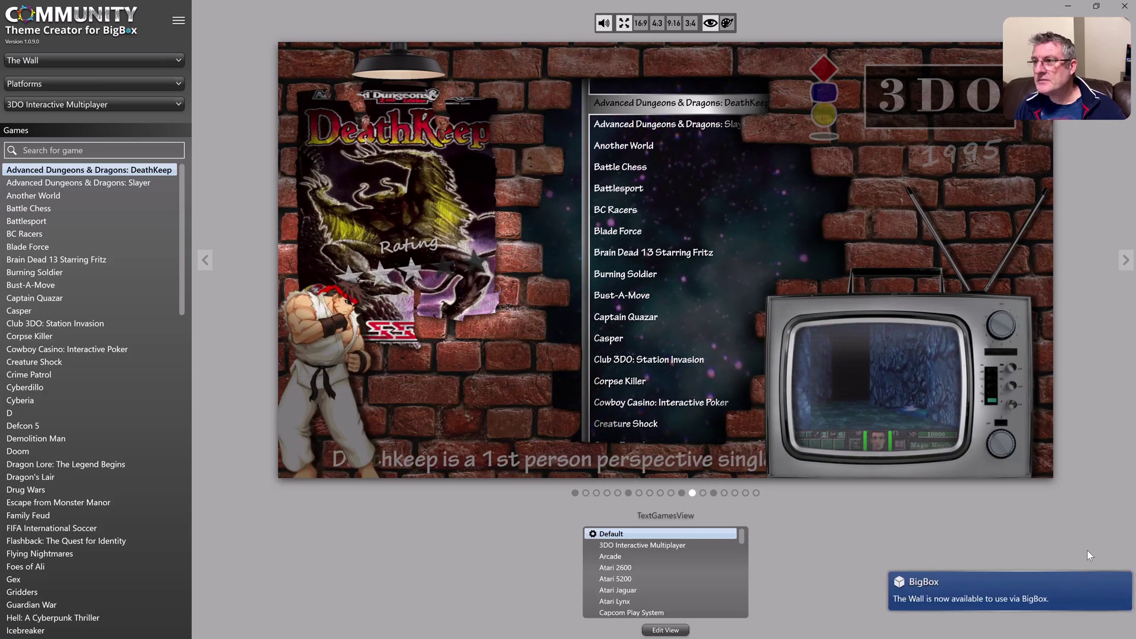
# - Run the Build Fake Rom List utility and dismiss its progress notification
pyautogui.click(178, 20)
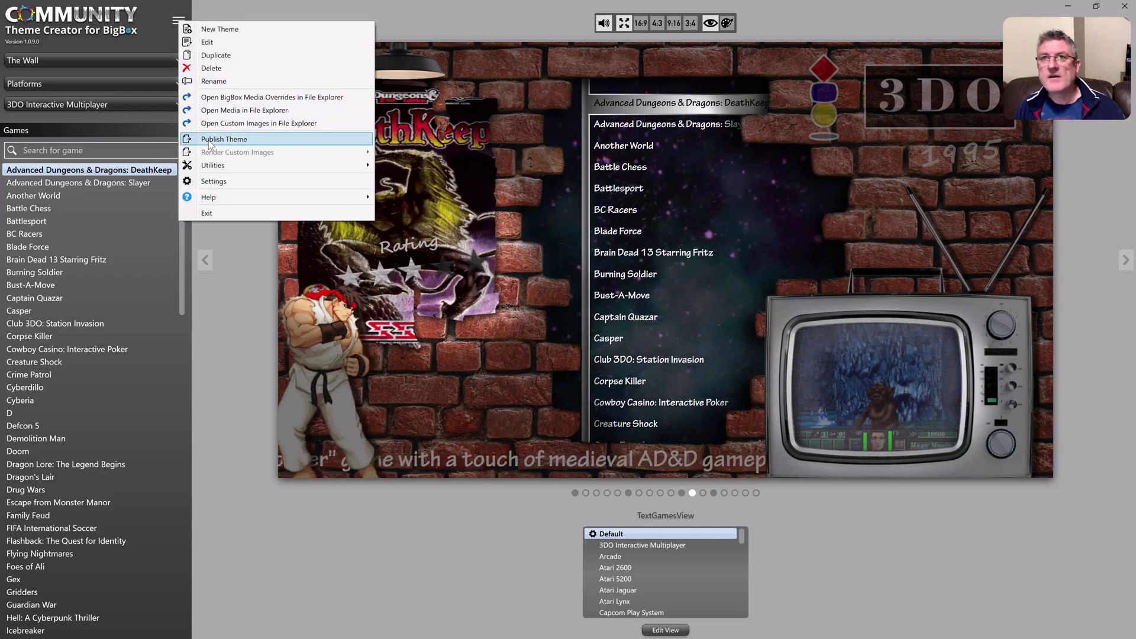
pyautogui.press('Return')
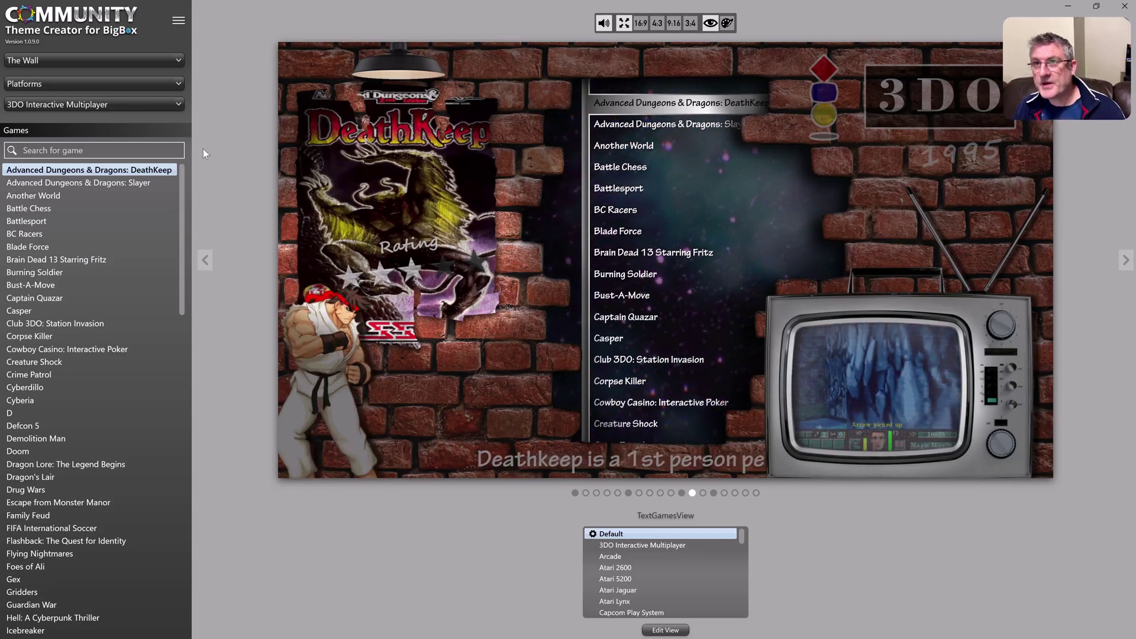
pyautogui.click(178, 23)
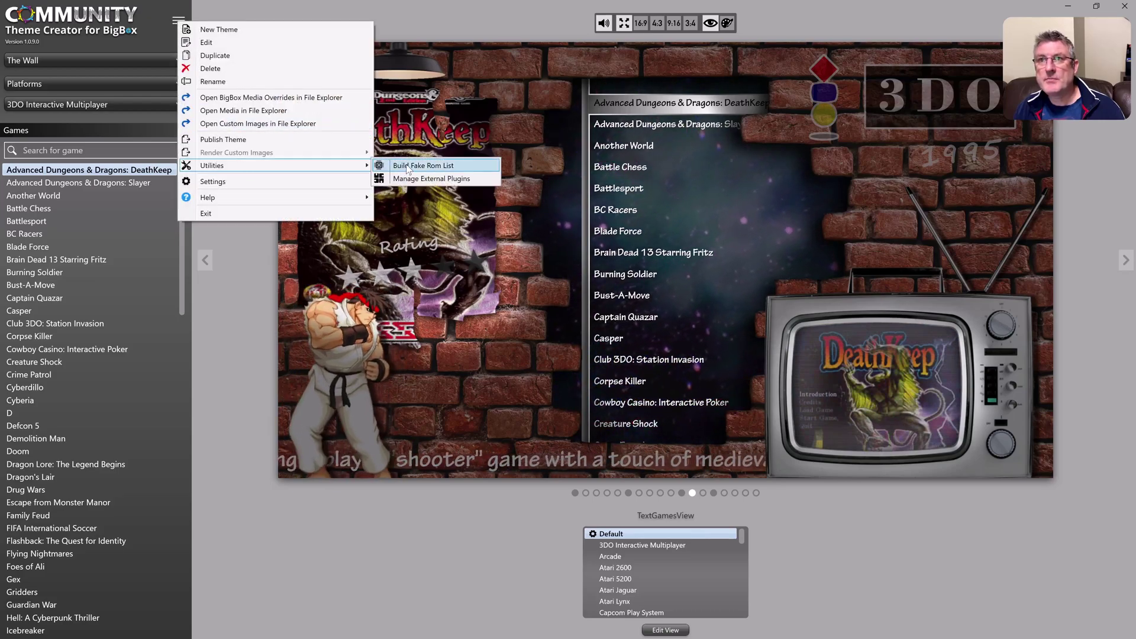
pyautogui.click(423, 168)
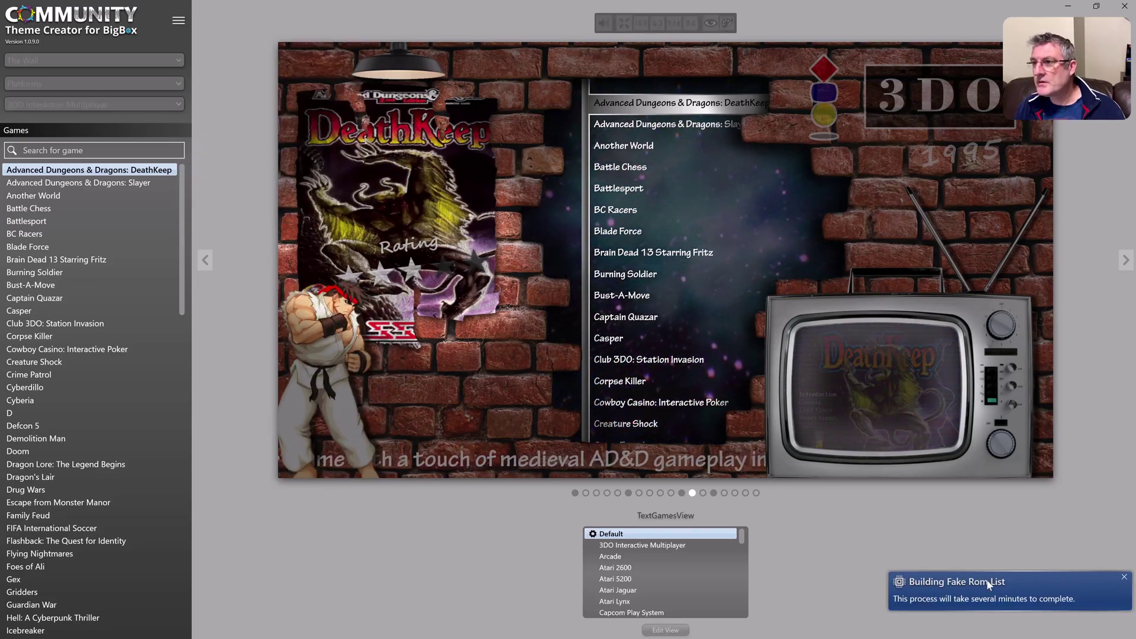
pyautogui.click(1125, 577)
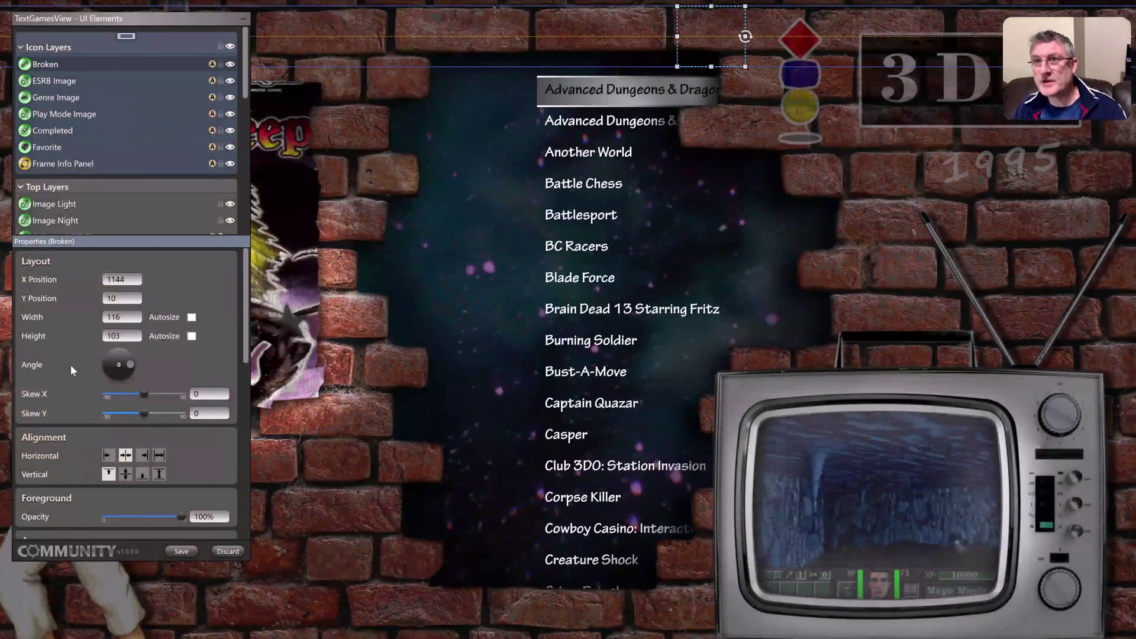
# - Move the UI Elements panel of TextGamesView clear of the screen corner and review the Play Mode Image's properties down to its animations
pyautogui.moveTo(181, 18); pyautogui.dragTo(221, 69)
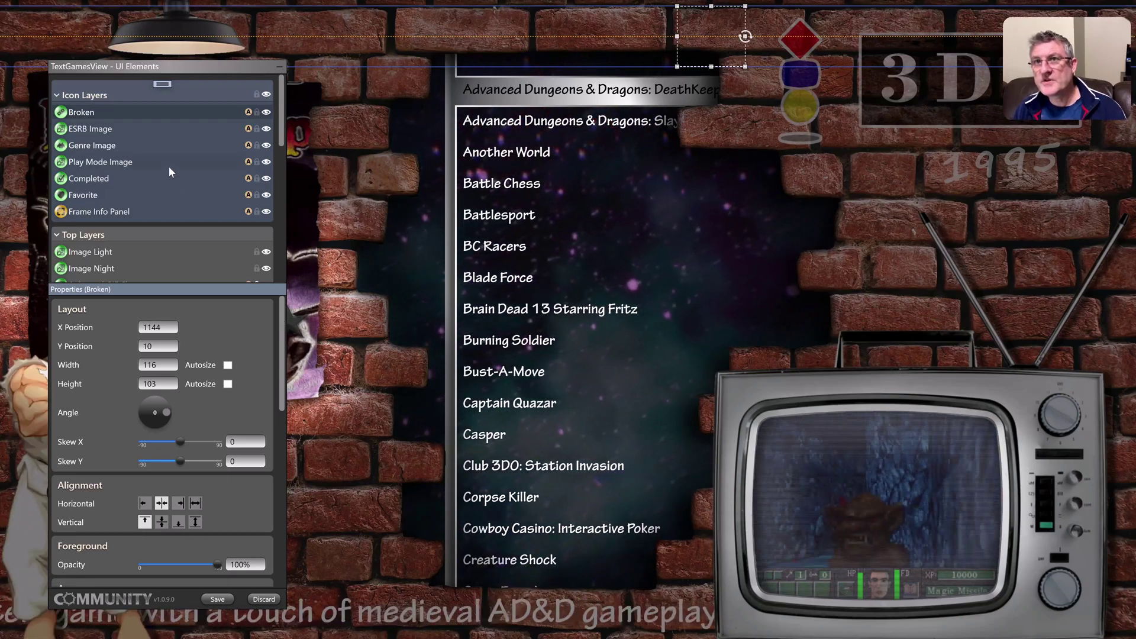
pyautogui.click(123, 166)
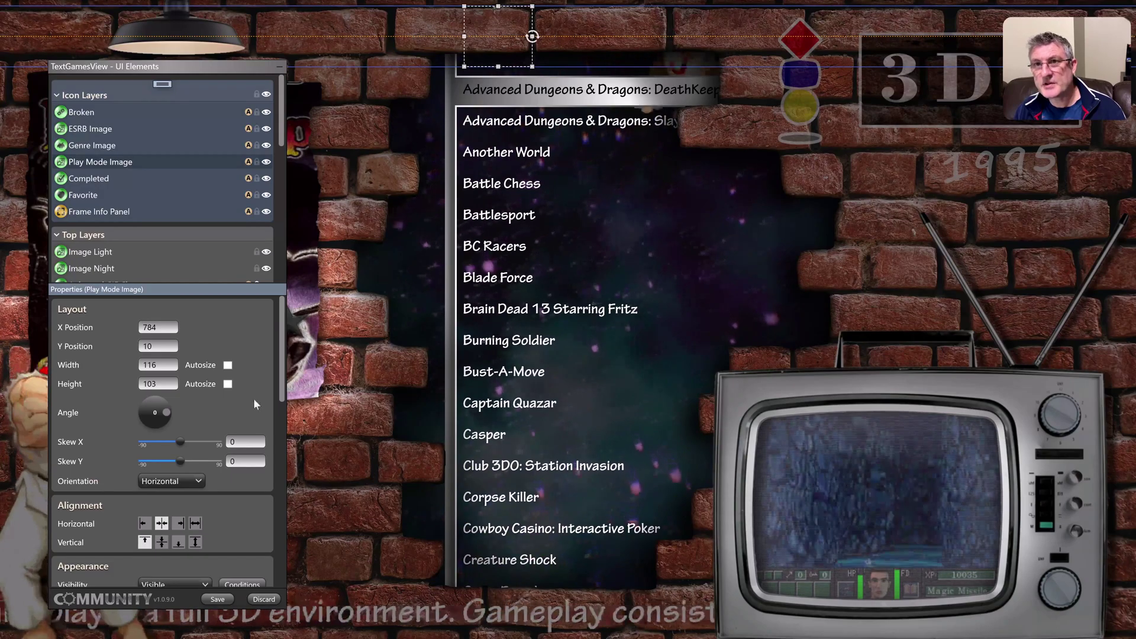
pyautogui.scroll(-5, 254, 387)
pyautogui.scroll(-3, 254, 387)
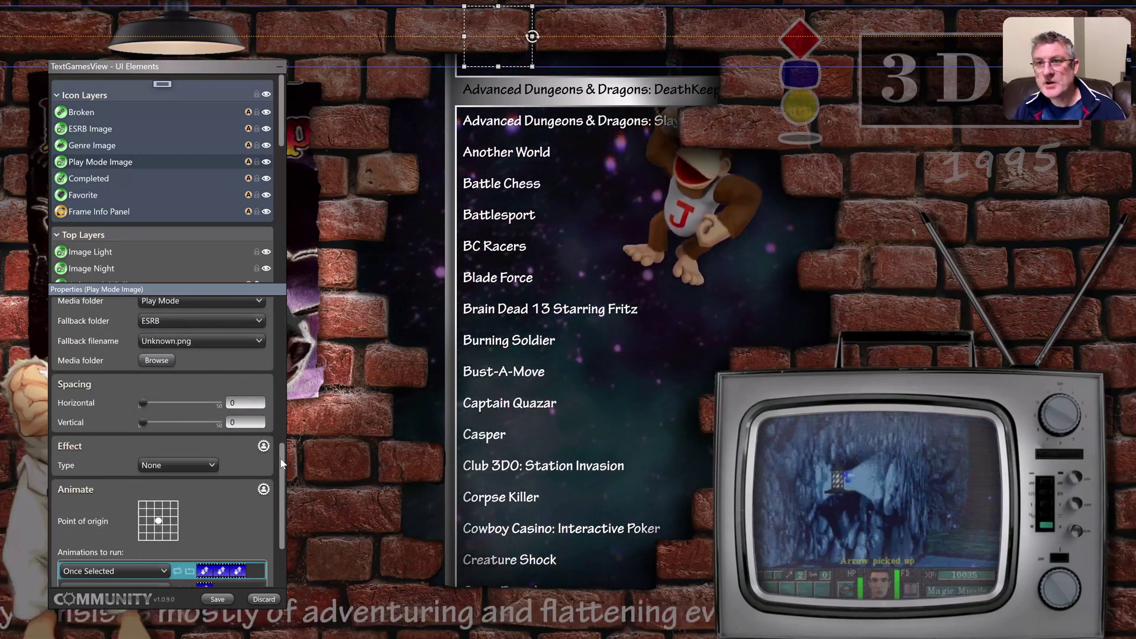
pyautogui.moveTo(281, 464); pyautogui.dragTo(283, 522)
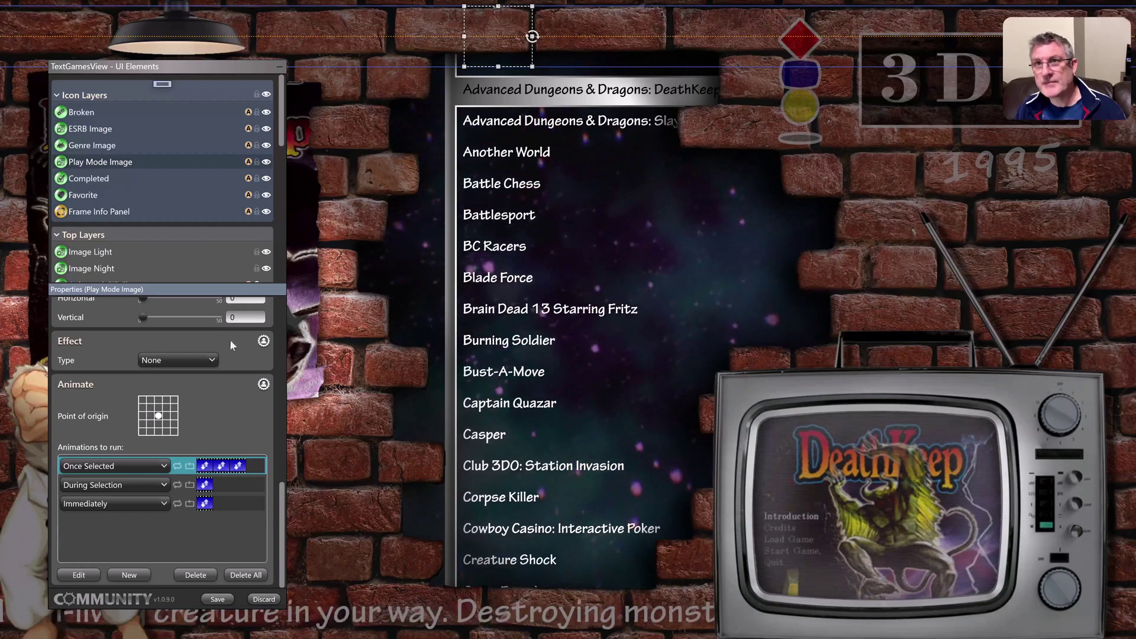
# - Compare the properties of the Completed, Favorite, Frame Info Panel and Play Mode Image elements in Icon Layers
pyautogui.click(167, 178)
pyautogui.click(158, 194)
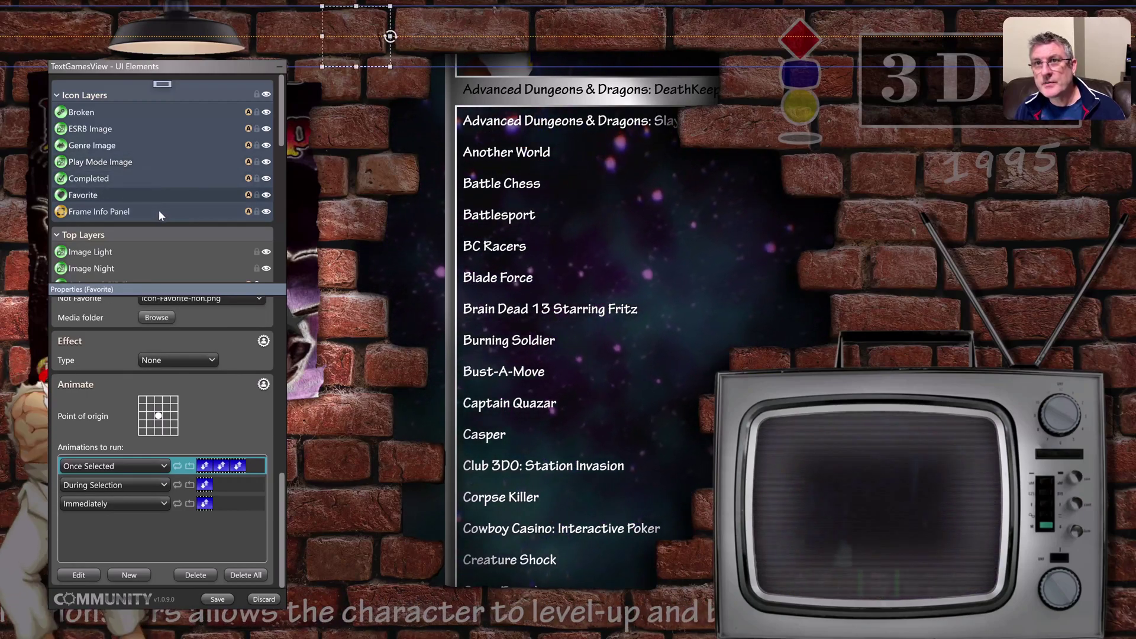
pyautogui.click(159, 211)
pyautogui.click(154, 197)
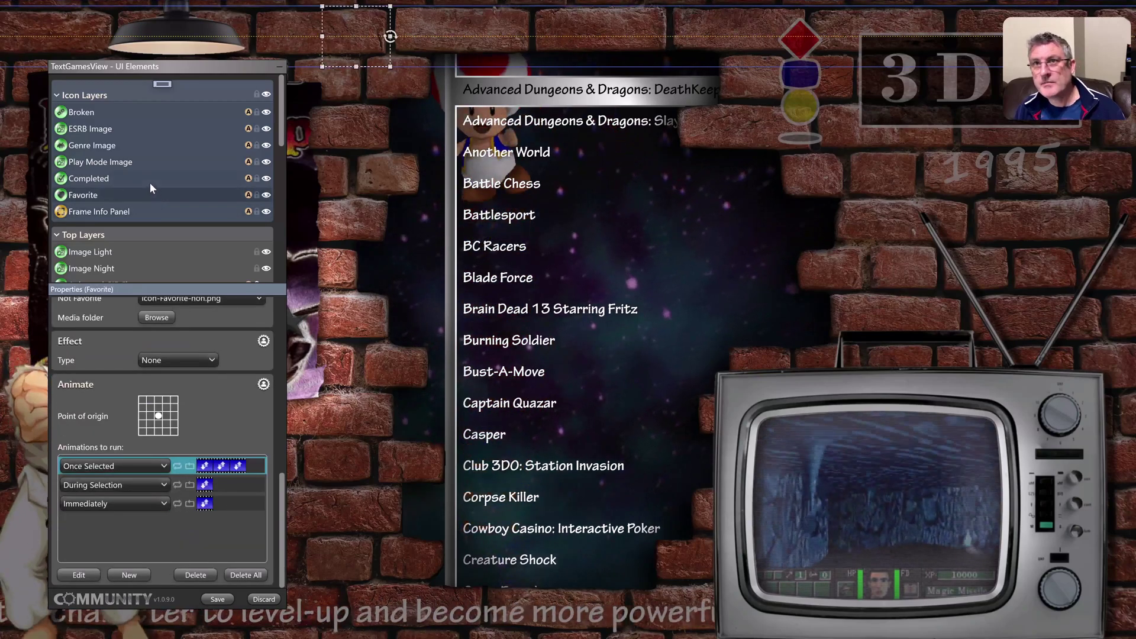
pyautogui.click(153, 165)
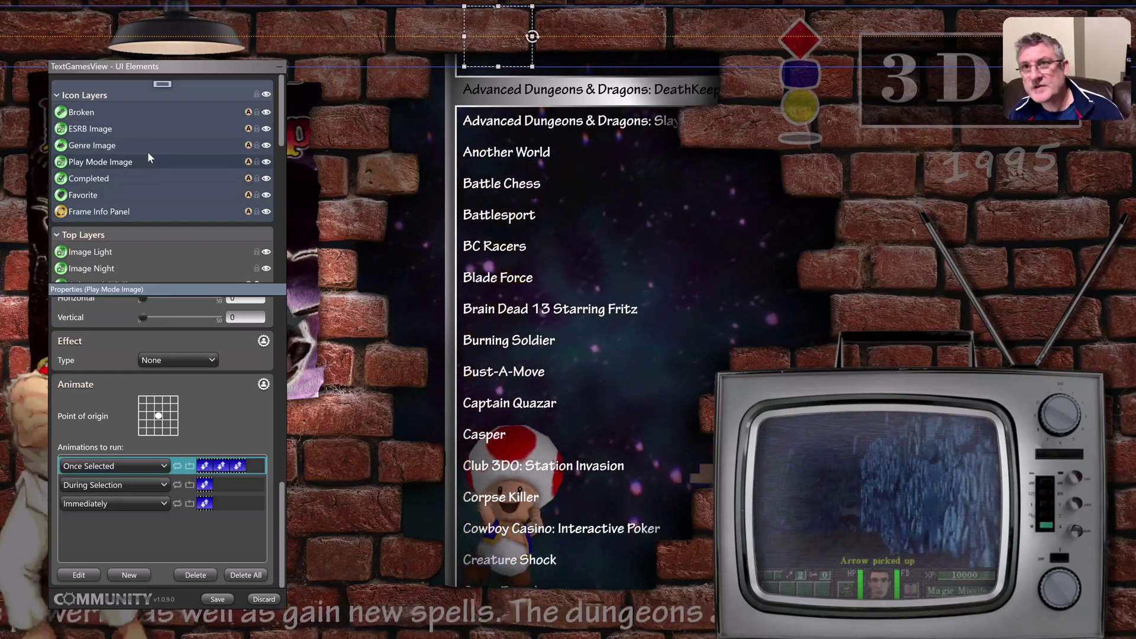
# - Examine the Genre Image's media folder, fallback, spacing and layout properties, then clear the selection
pyautogui.click(147, 146)
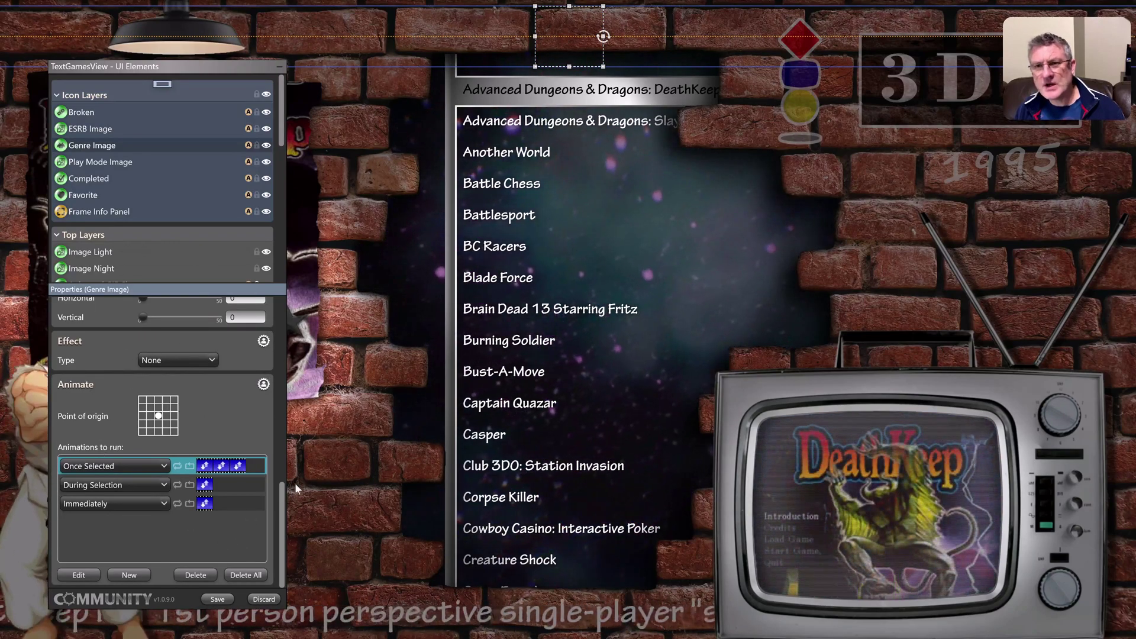
pyautogui.scroll(3, 286, 472)
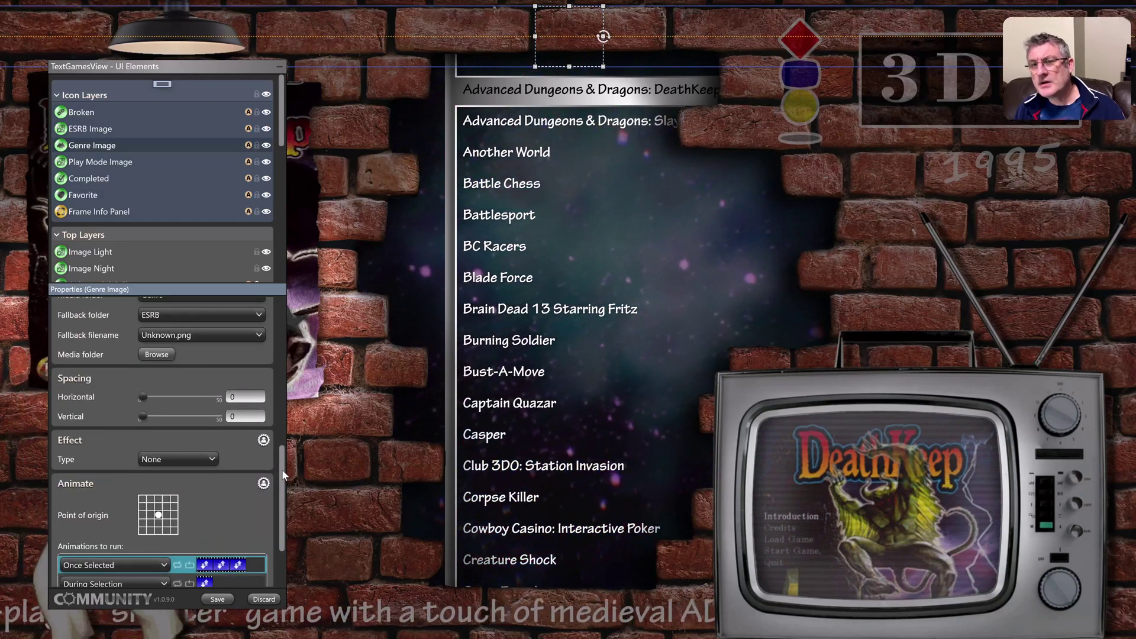
pyautogui.scroll(2, 284, 473)
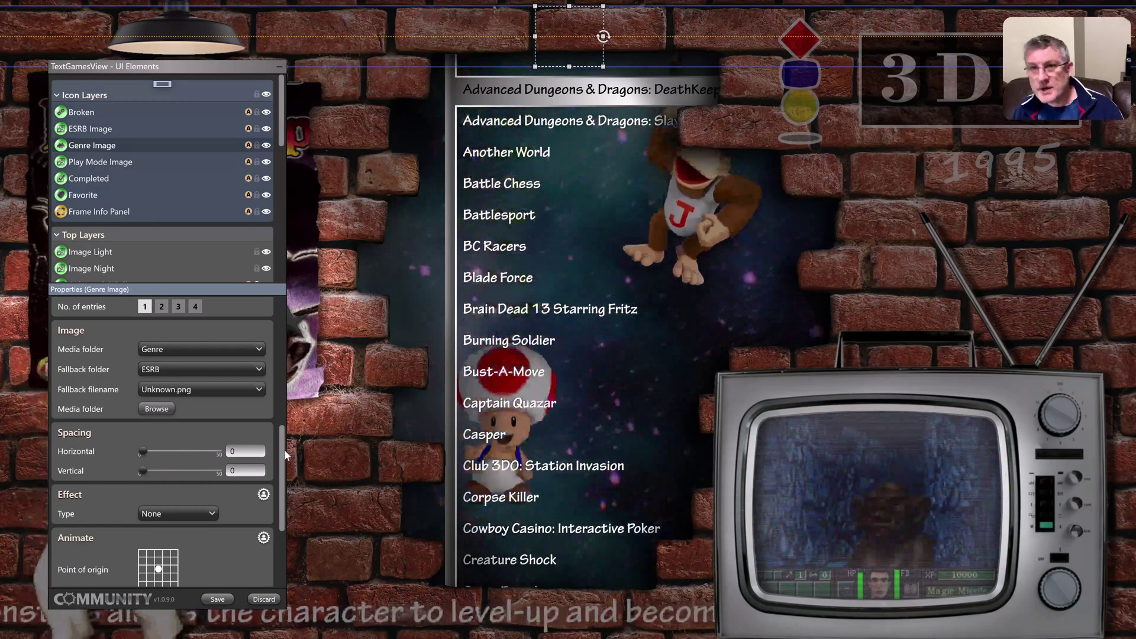
pyautogui.scroll(-1, 286, 454)
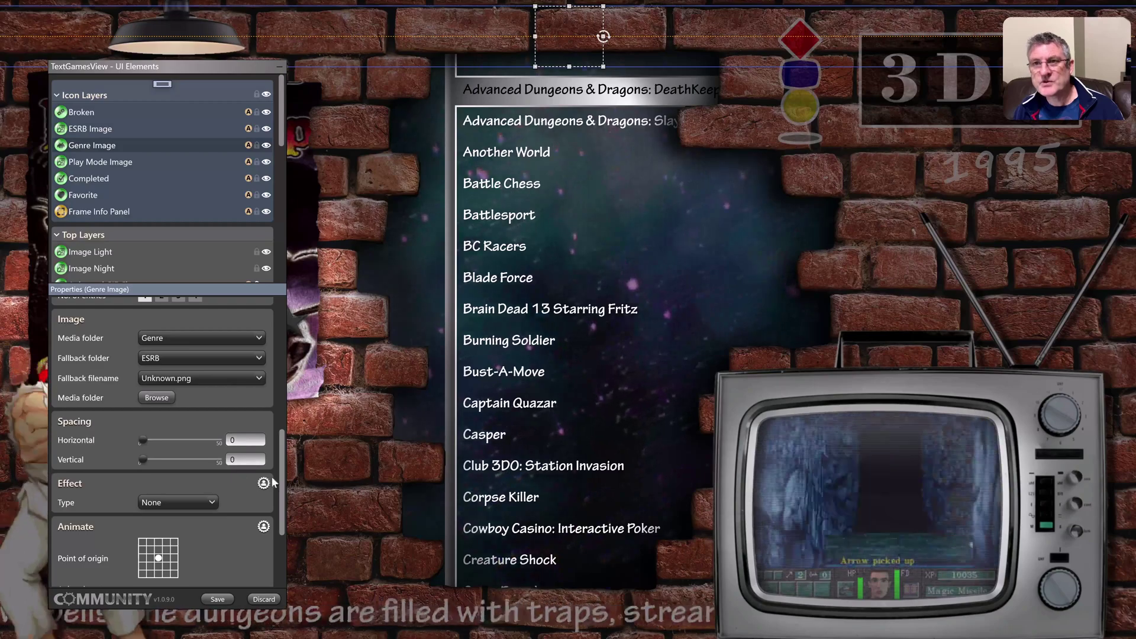
pyautogui.moveTo(283, 482); pyautogui.dragTo(300, 354)
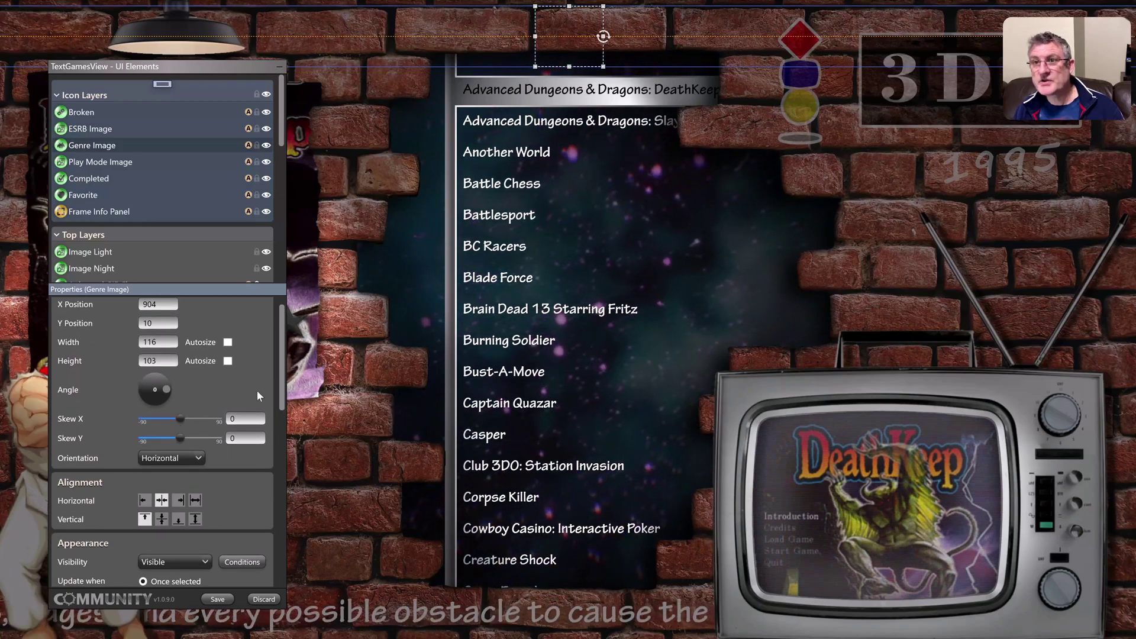
pyautogui.click(290, 485)
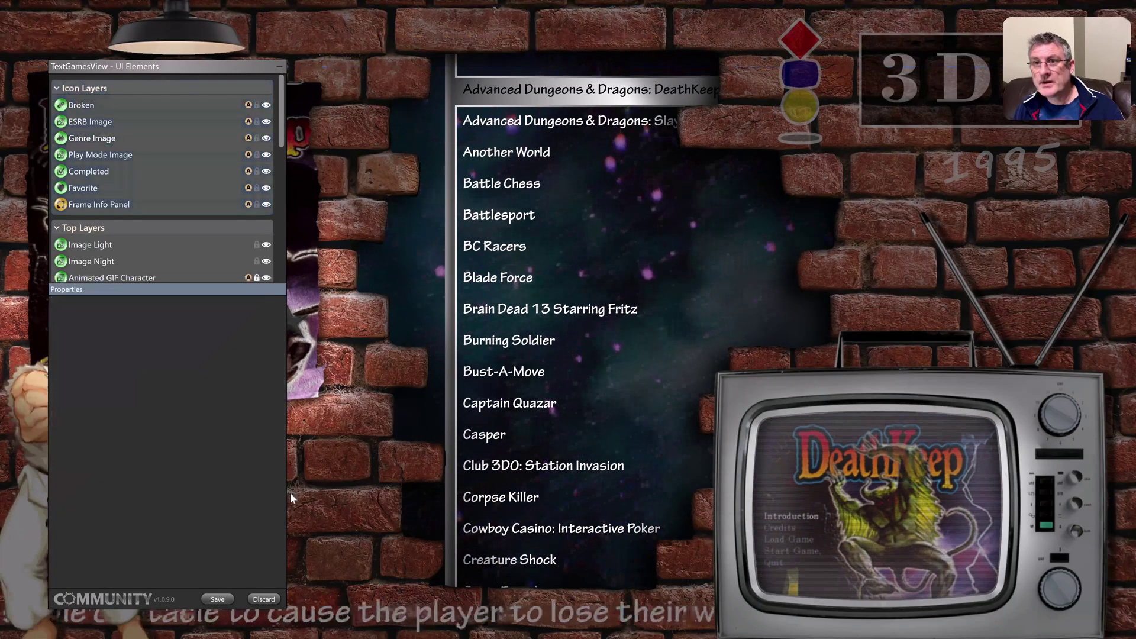
# - Review the Completed icon's image and animation settings, then the Genre Image's spacing, number of entries, appearance and layout options
pyautogui.click(141, 169)
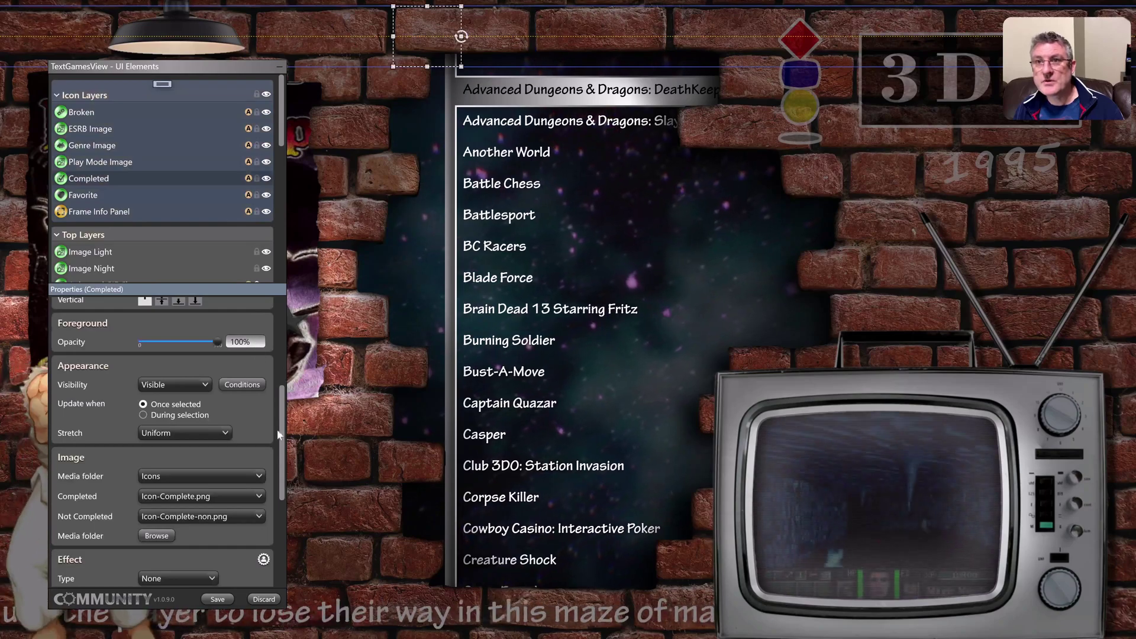
pyautogui.scroll(-3, 278, 452)
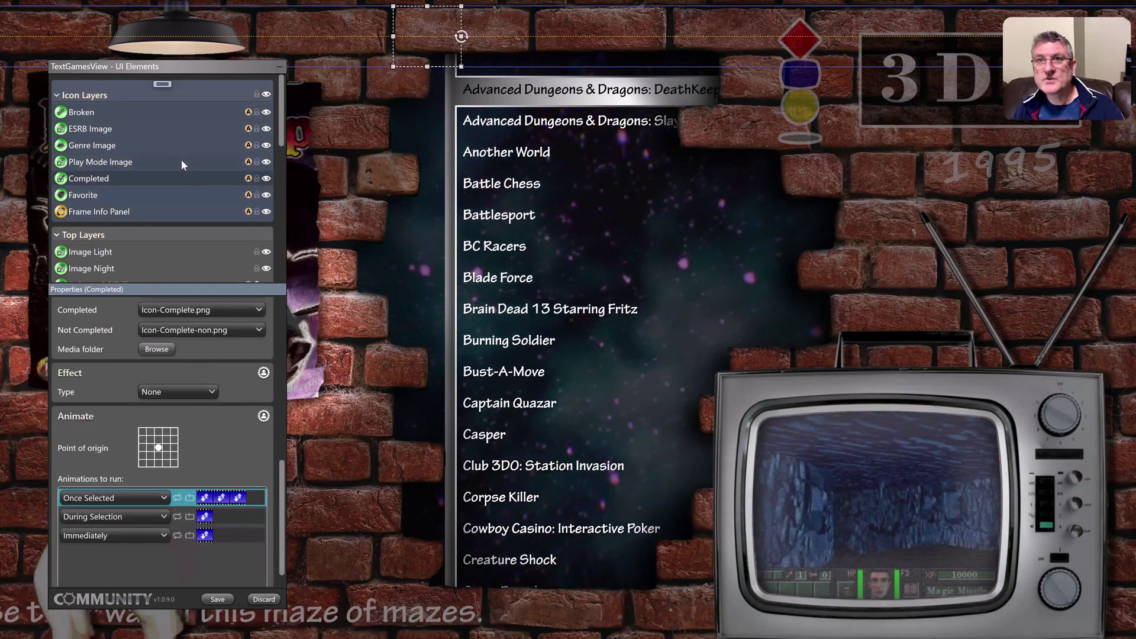
pyautogui.press('Up')
pyautogui.press('Up')
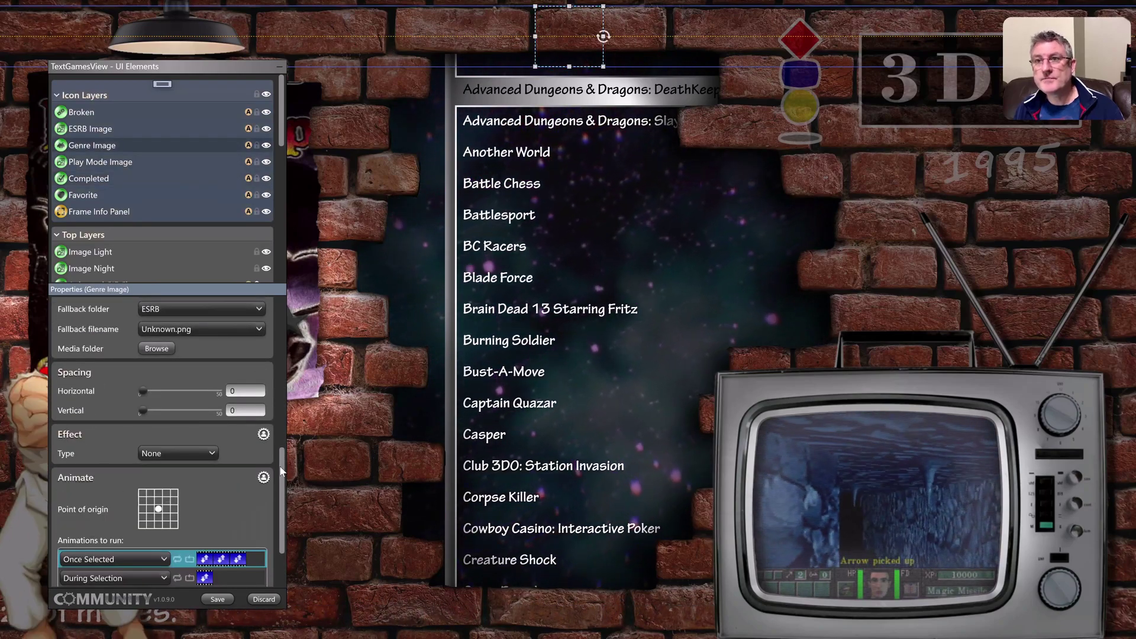
pyautogui.scroll(1, 201, 444)
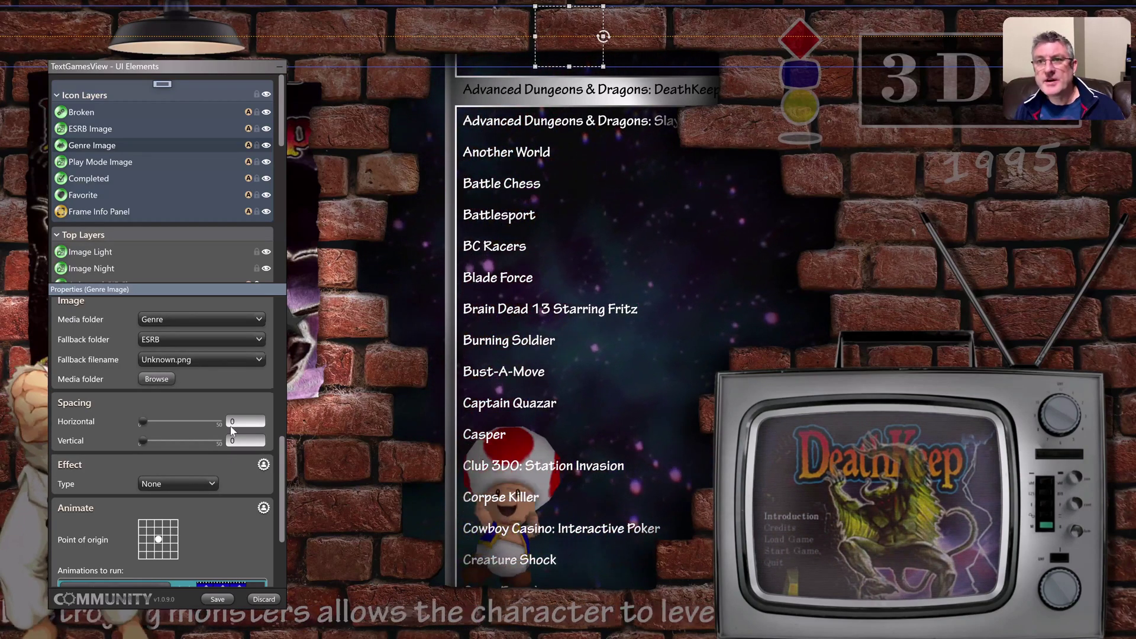
pyautogui.scroll(1, 231, 431)
pyautogui.scroll(5, 230, 425)
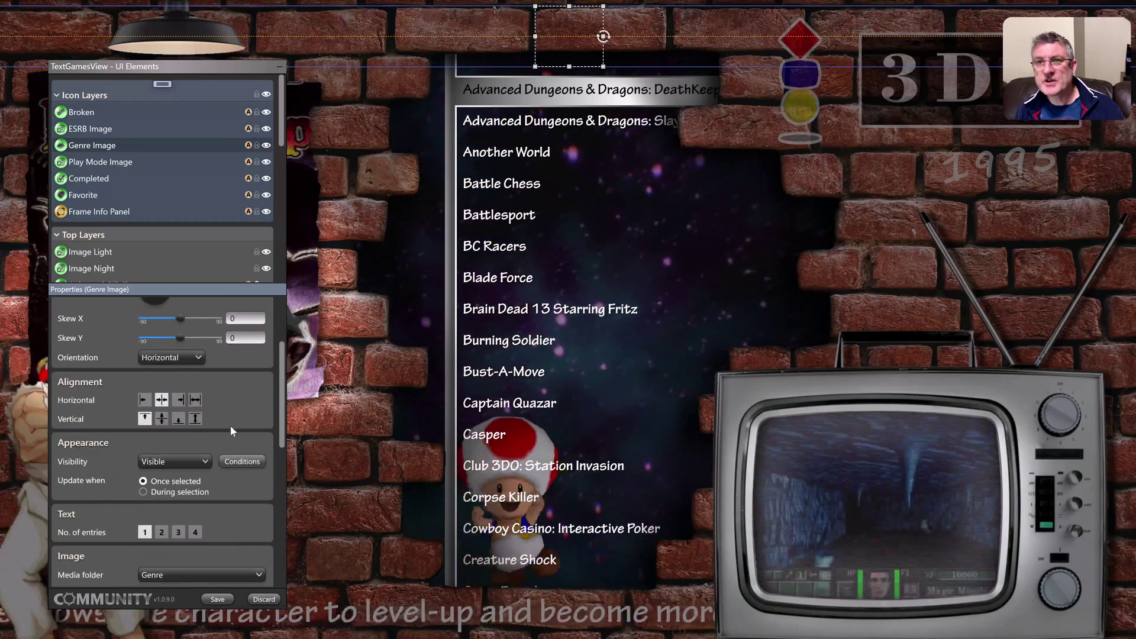
pyautogui.scroll(1, 231, 431)
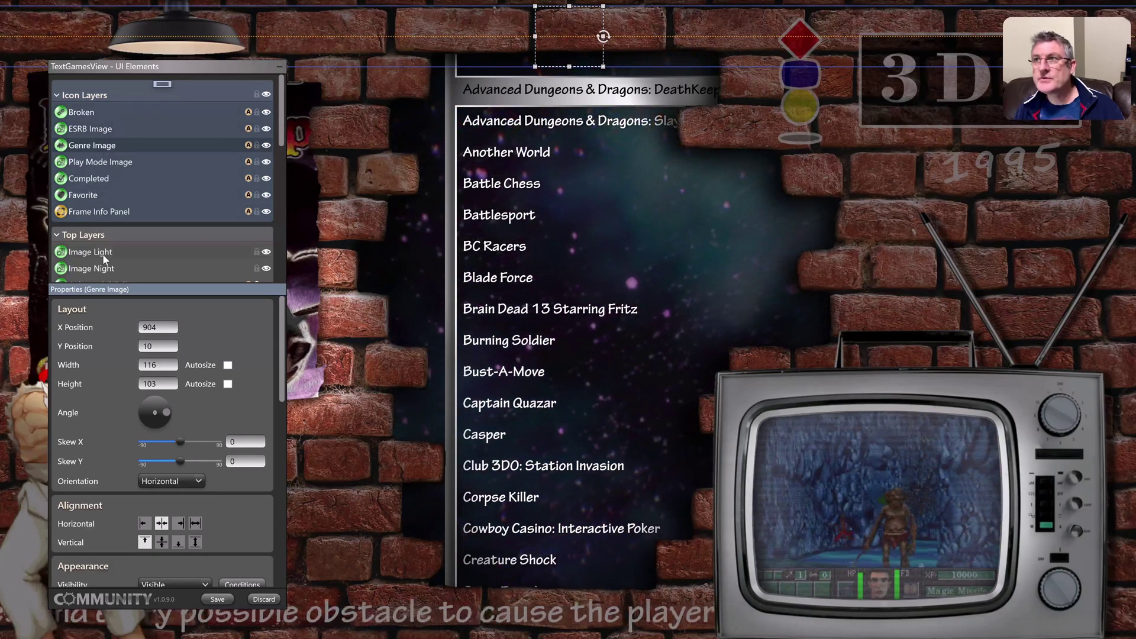
# - Select the Image Platform Logo element and turn on Autosize for its width
pyautogui.click(988, 68)
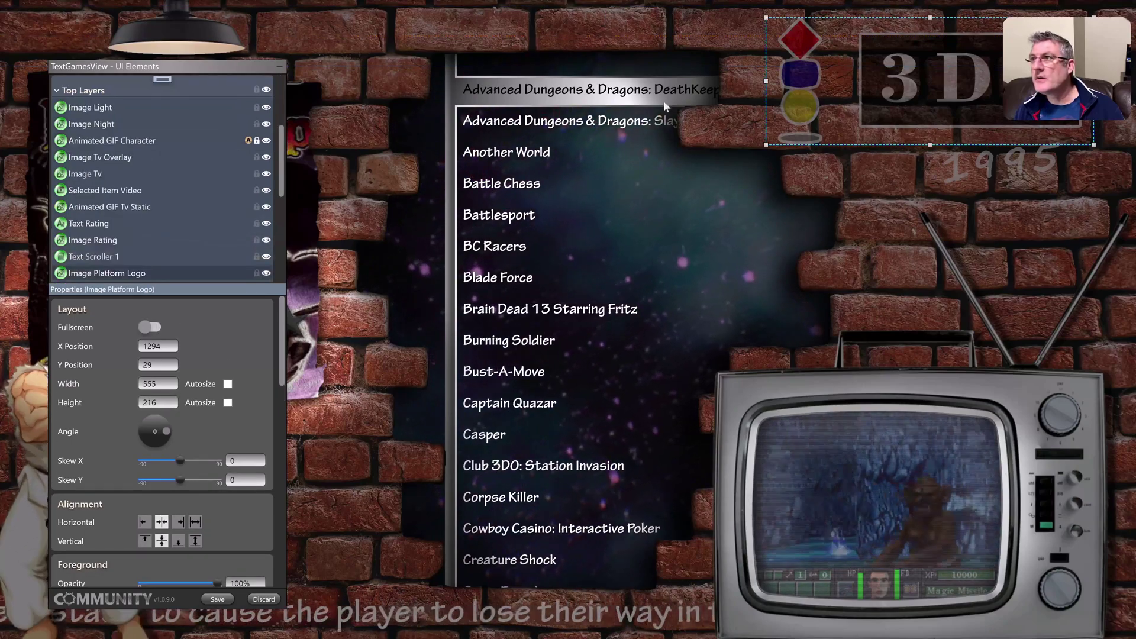
pyautogui.scroll(-1, 232, 249)
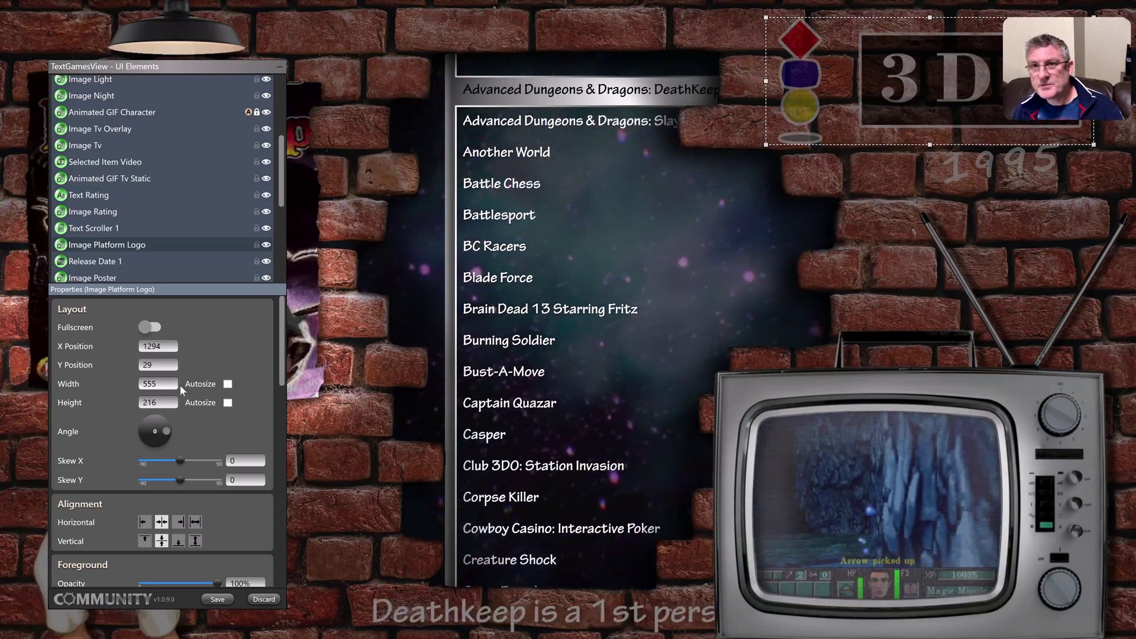
pyautogui.click(227, 384)
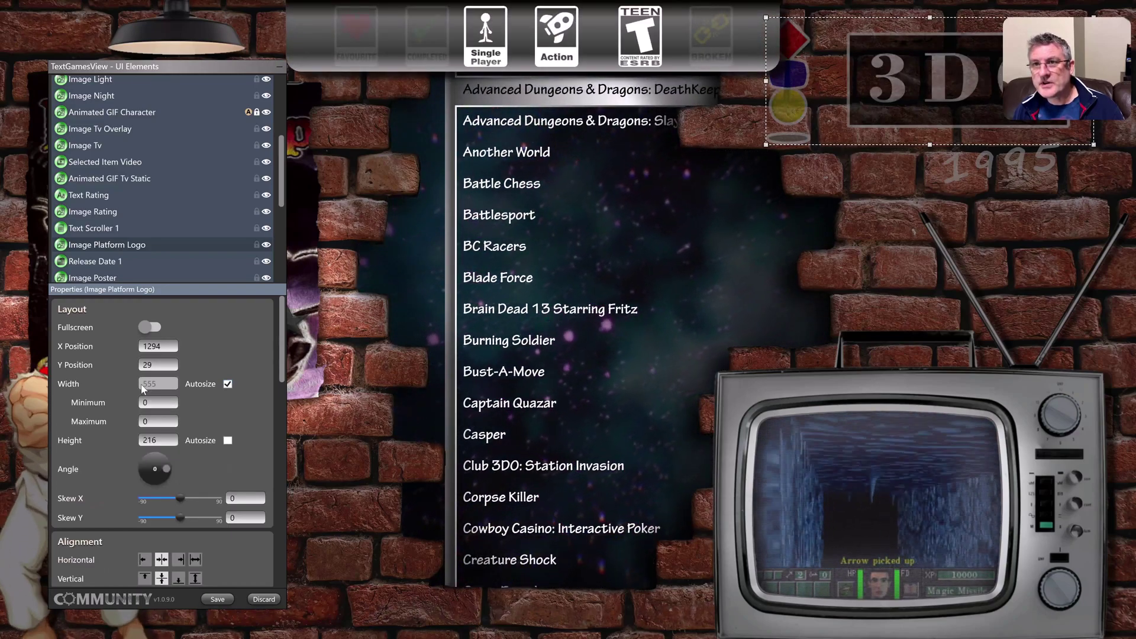
# - Try Autosize for the platform logo's height, then limit its autosized width to a maximum of 500 and a minimum of 300
pyautogui.click(228, 441)
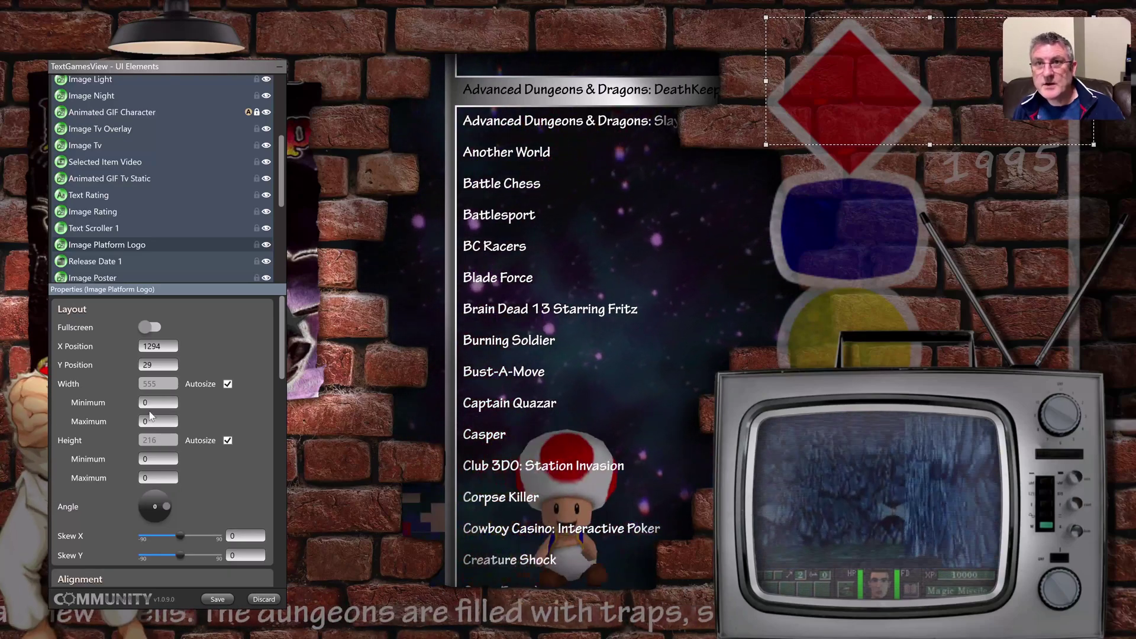
pyautogui.click(176, 406)
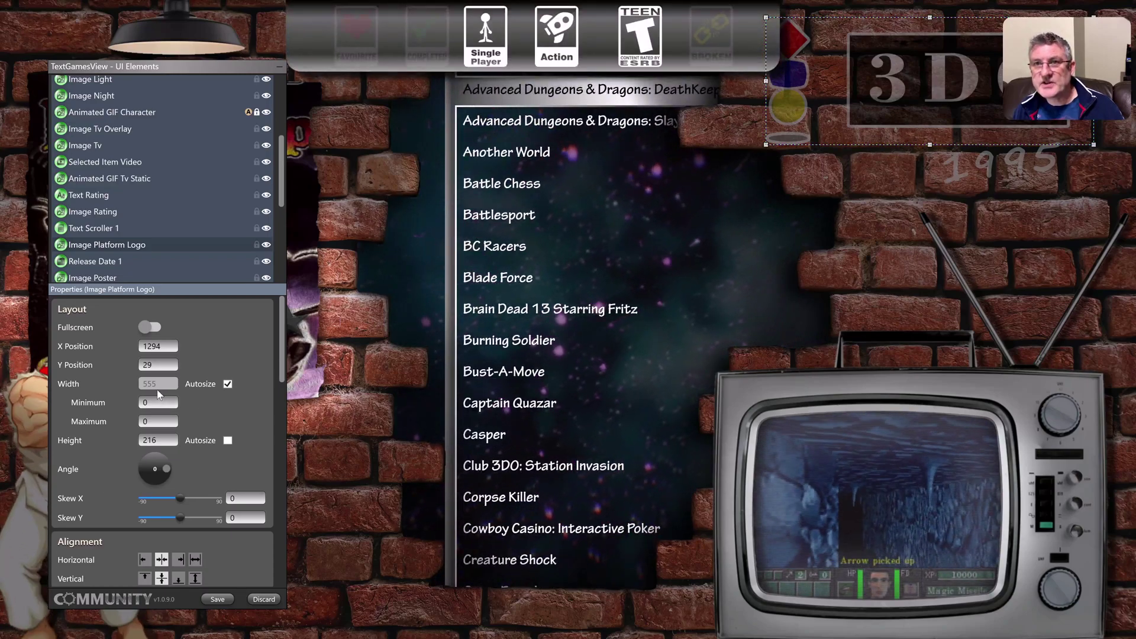
pyautogui.click(148, 421)
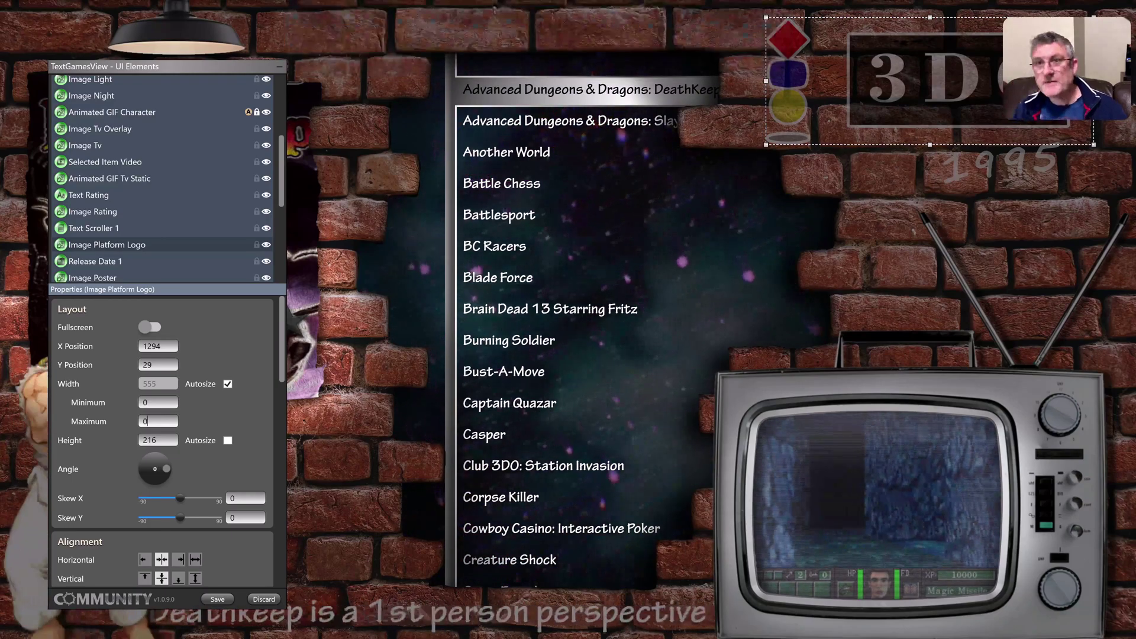
pyautogui.write('500')
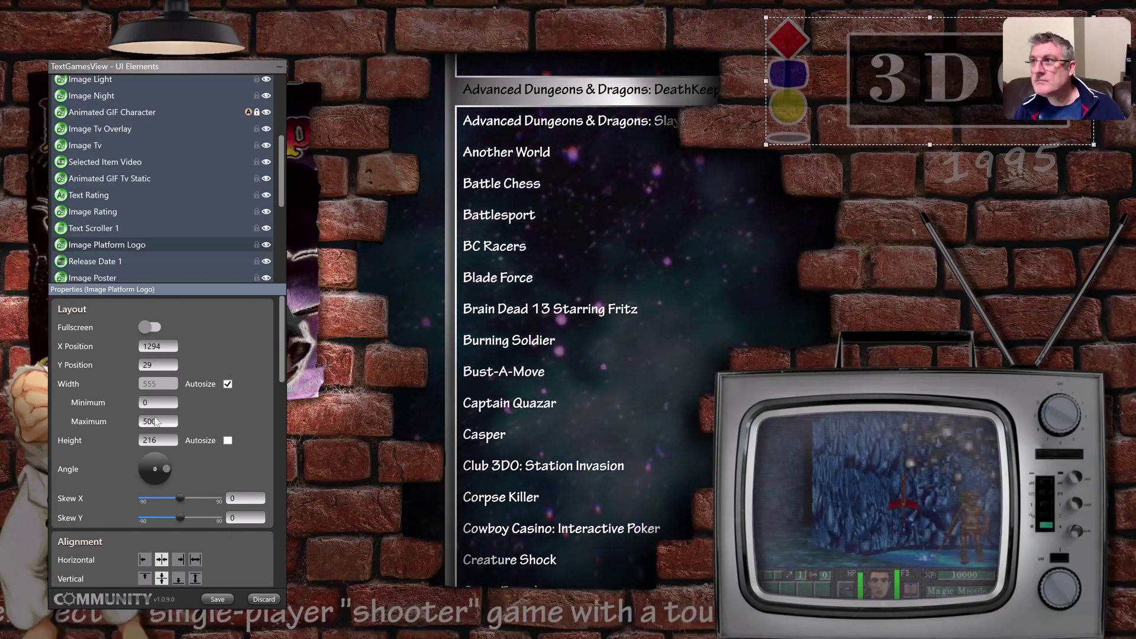
pyautogui.press('Tab')
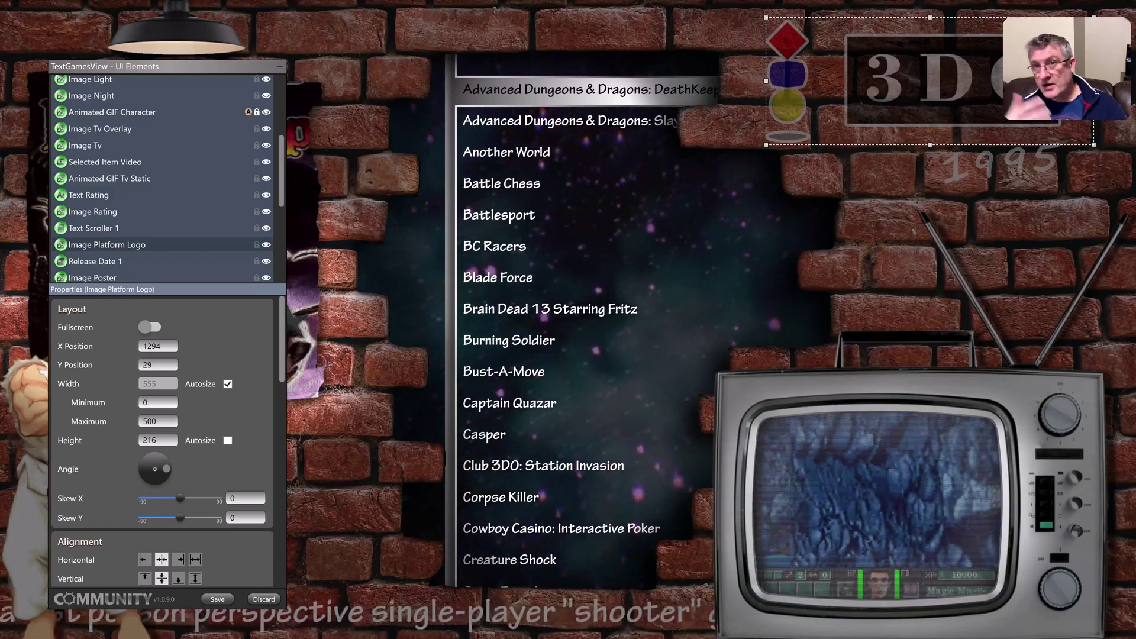
pyautogui.doubleClick(159, 403)
pyautogui.write('300')
pyautogui.press('Tab')
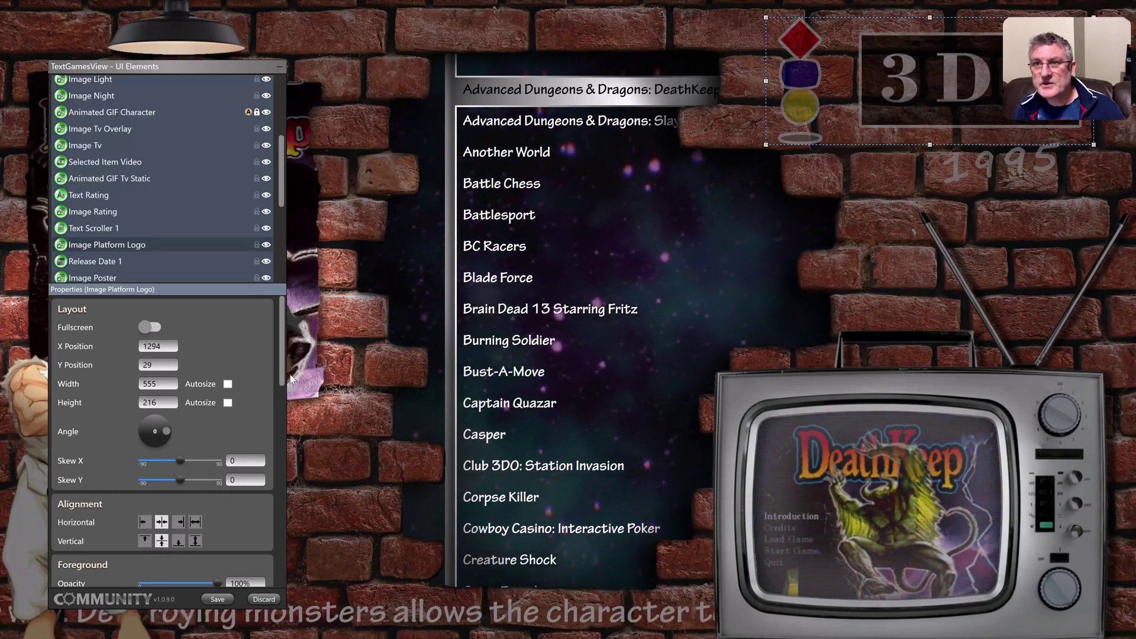
# - Look through the platform logo's remaining properties, then discard the changes to the TextGamesView and leave the editor
pyautogui.scroll(-3, 272, 461)
pyautogui.scroll(-2, 290, 509)
pyautogui.scroll(8, 290, 514)
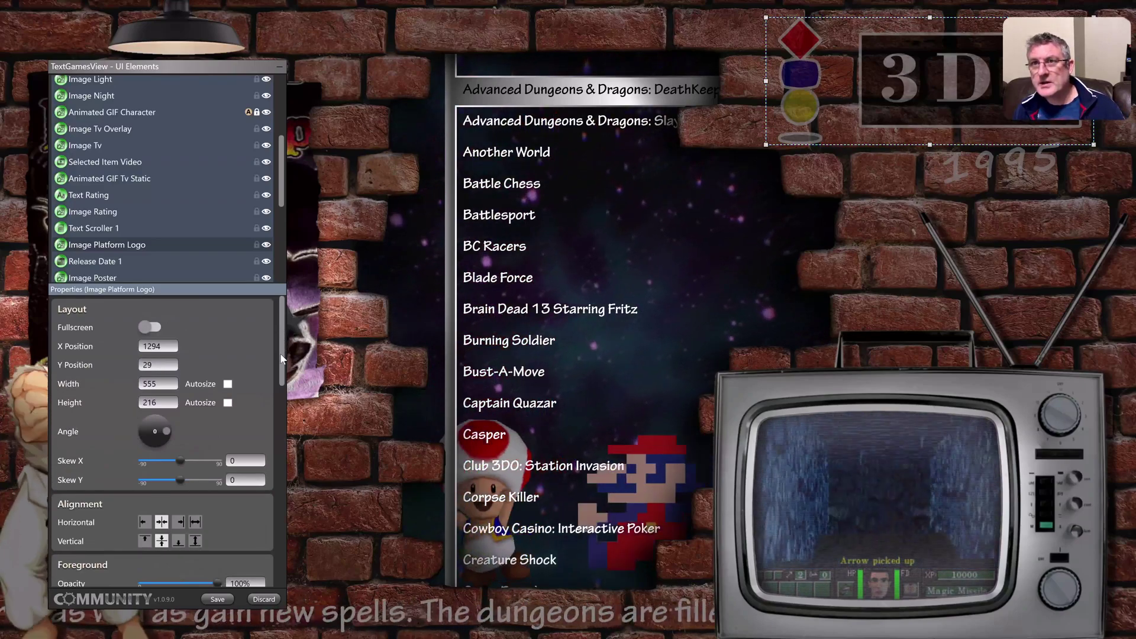
pyautogui.scroll(-6, 257, 552)
pyautogui.moveTo(282, 577); pyautogui.dragTo(294, 274)
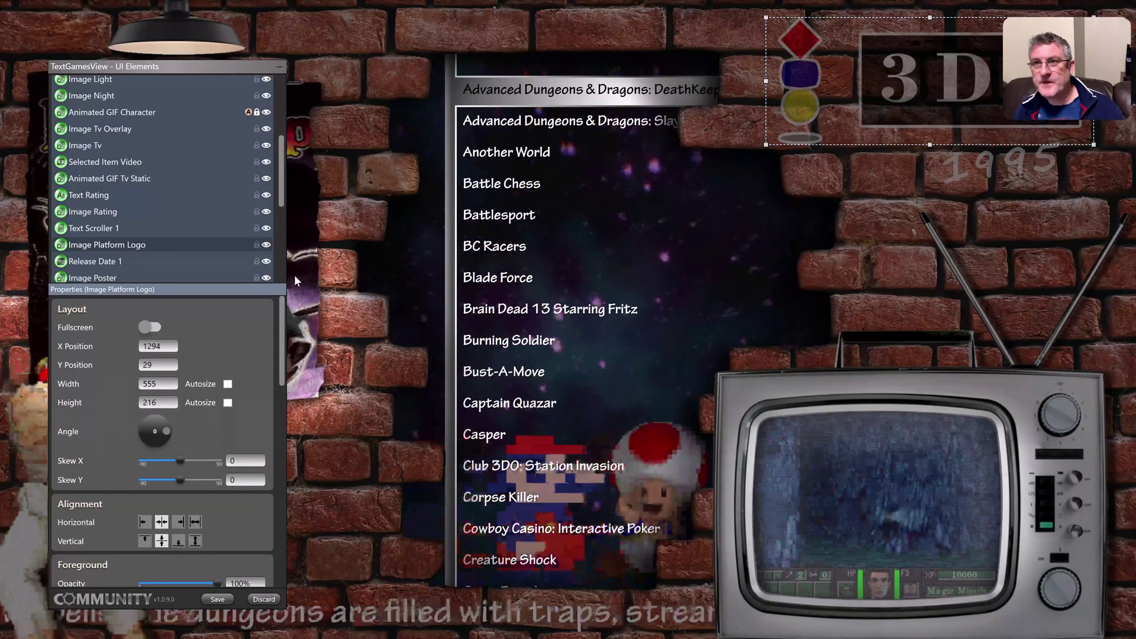
pyautogui.moveTo(284, 320)
pyautogui.mouseDown()
pyautogui.moveTo(290, 533)
pyautogui.moveTo(290, 308)
pyautogui.mouseUp()
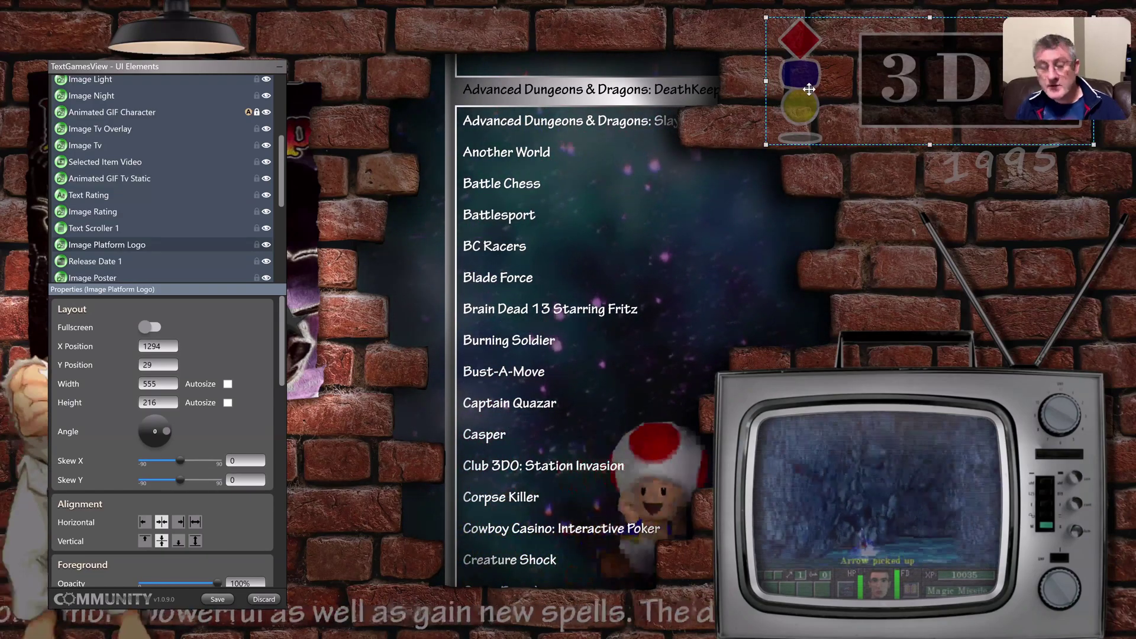
pyautogui.click(264, 600)
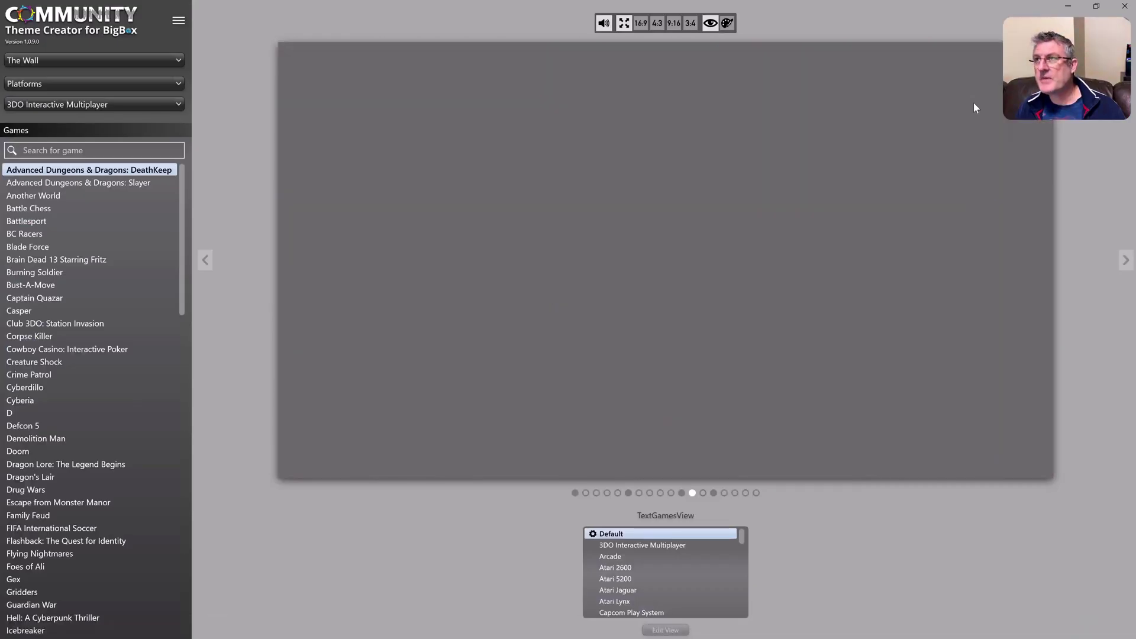